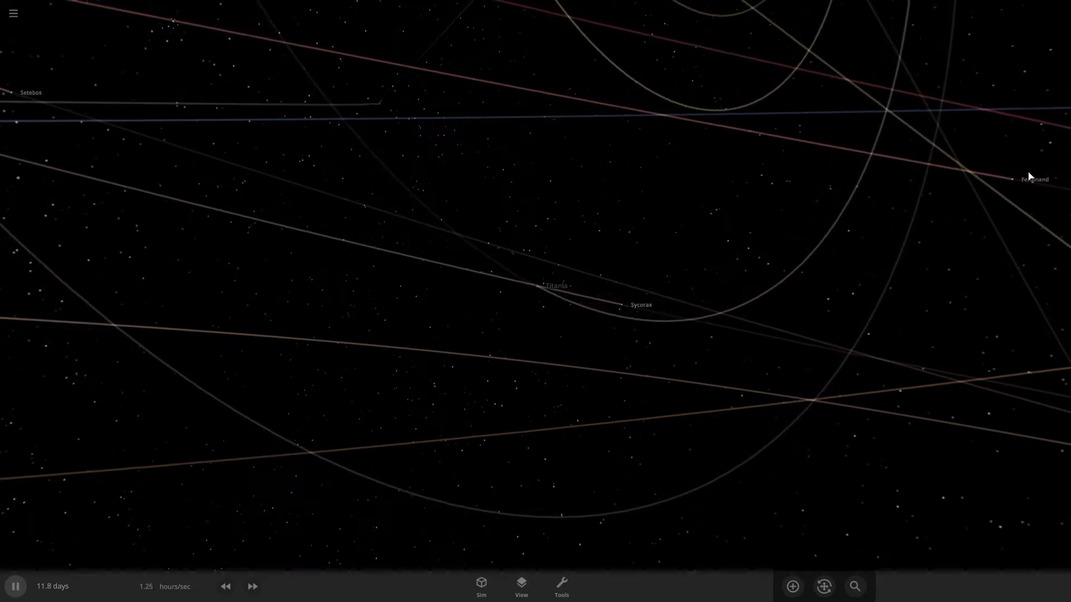
- Open Titania's full properties and set its radius to 0.25 earth
scroll(631, 280, down, 5)
mouse_move(602, 246)
right_down()
mouse_move(544, 270)
mouse_move(593, 232)
right_up()
scroll(593, 232, up, 3)
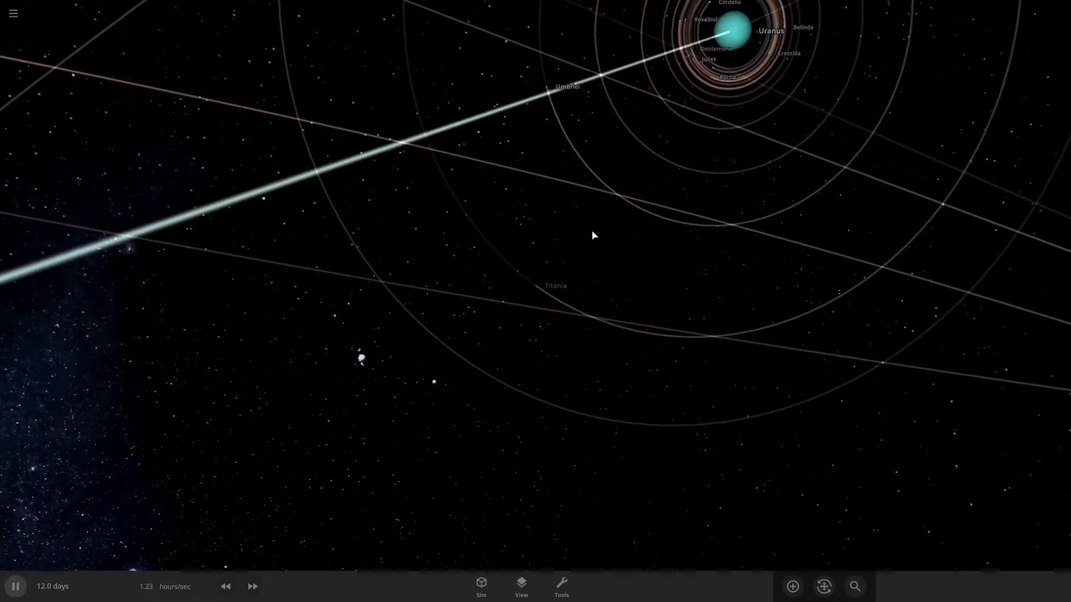
scroll(593, 232, down, 3)
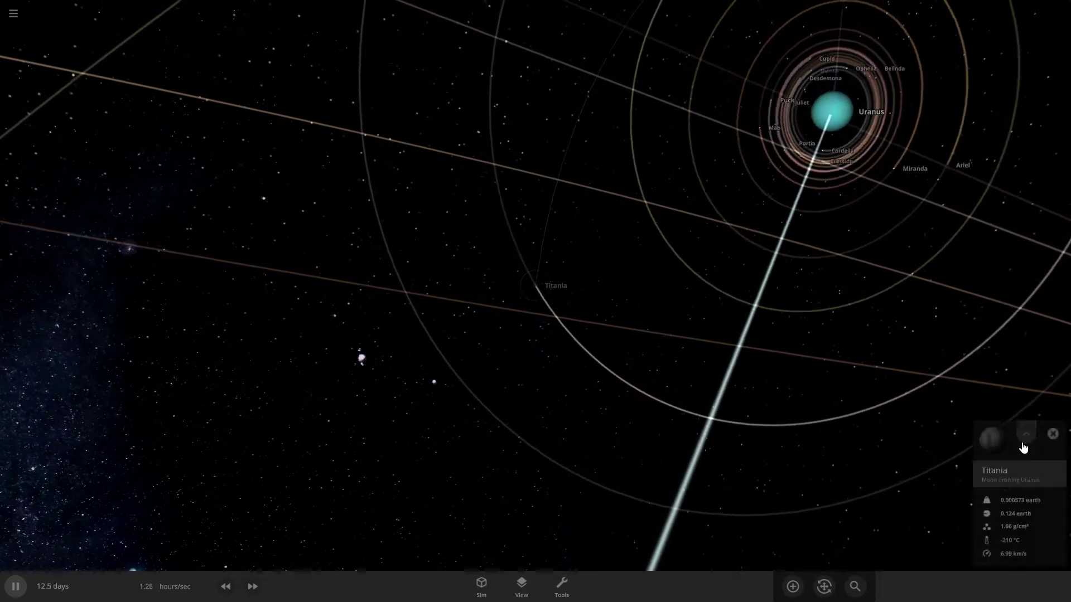
click(1024, 434)
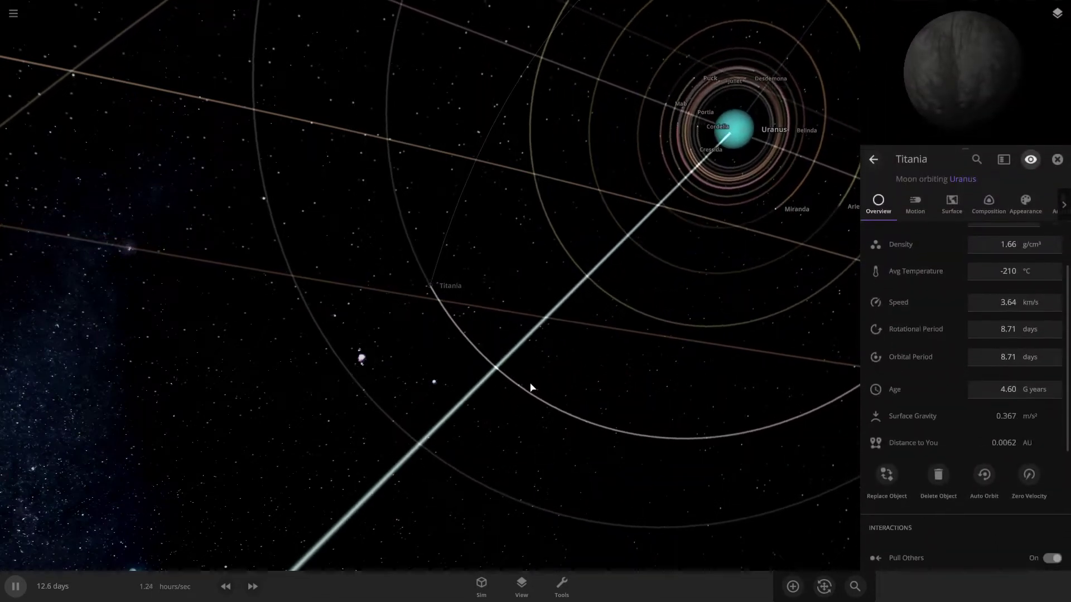
scroll(537, 350, down, 3)
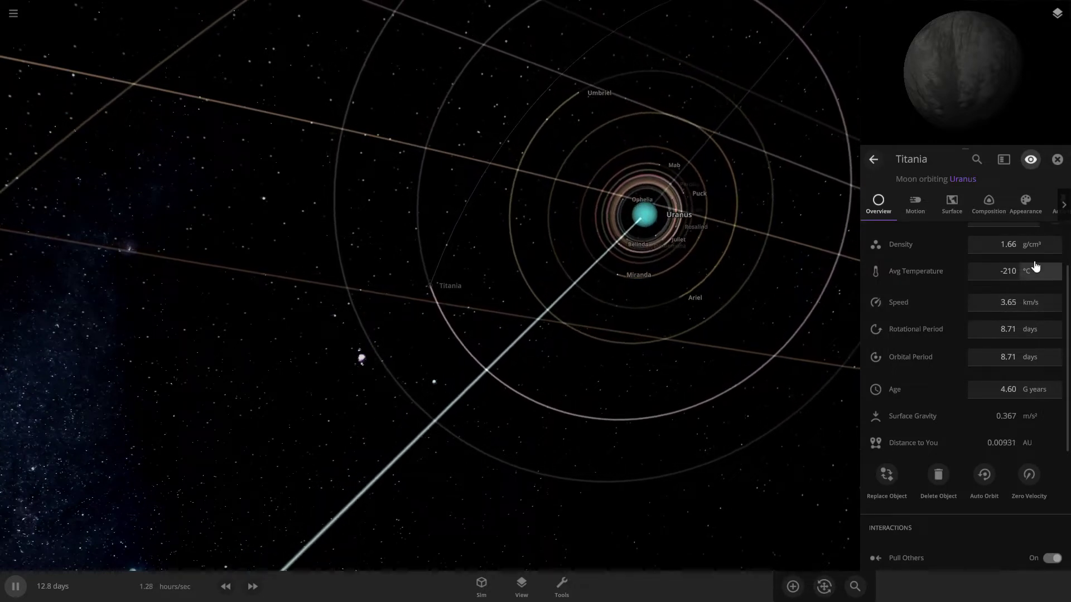
scroll(1004, 385, up, 3)
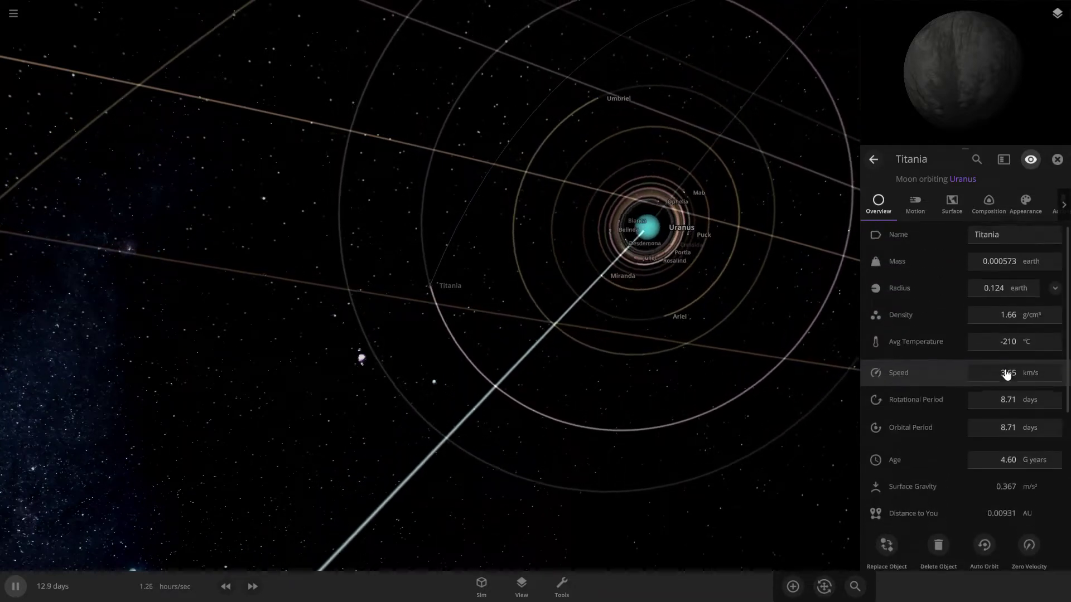
click(999, 296)
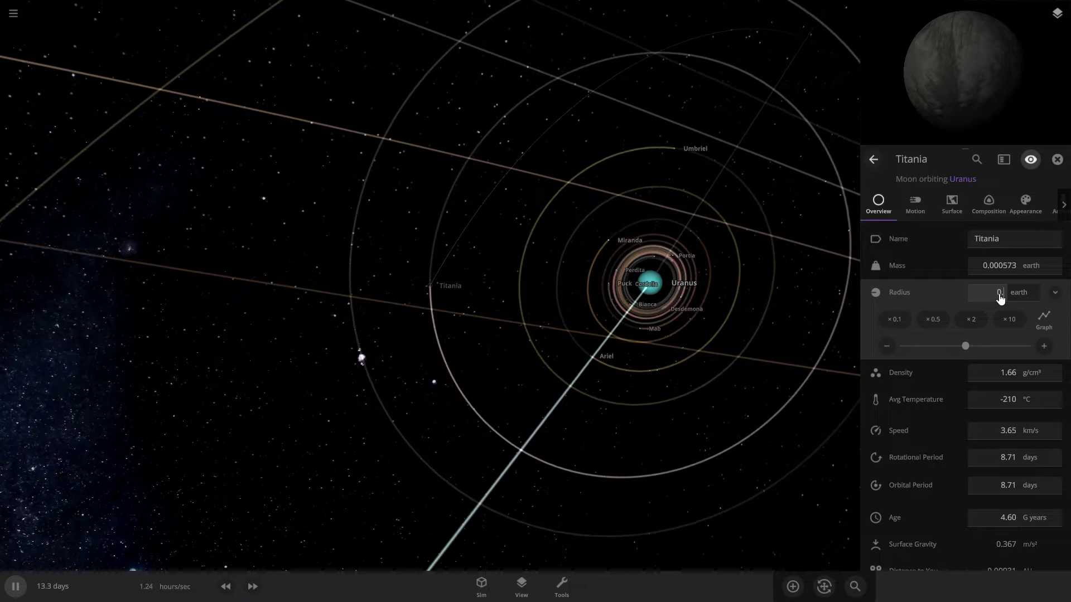
text(0.25)
key(Return)
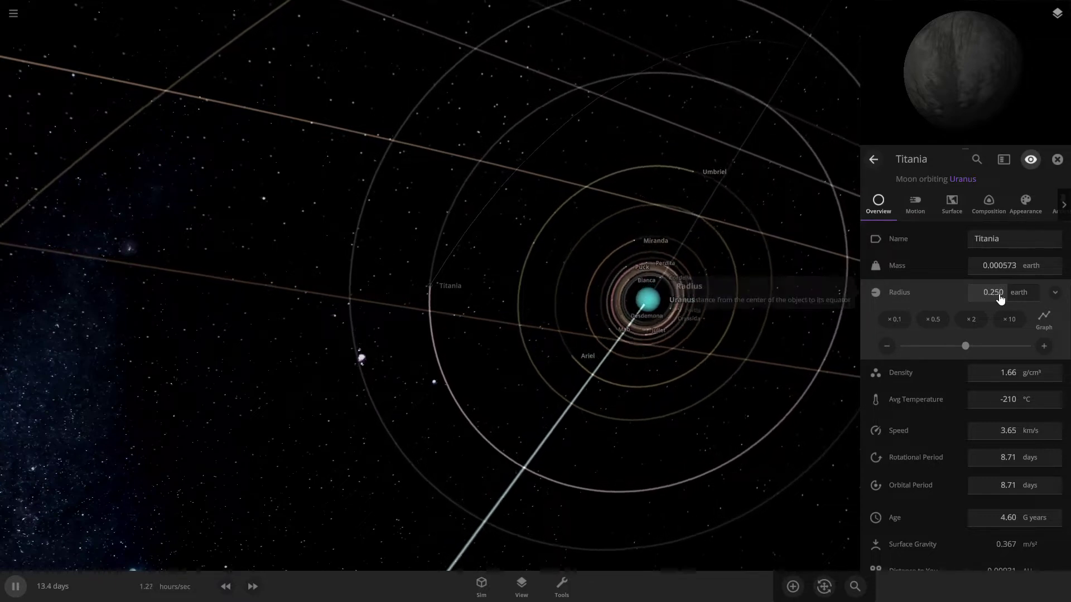
- Preview Ganymede beside Titania to compare their sizes, without placing it
scroll(463, 268, up, 5)
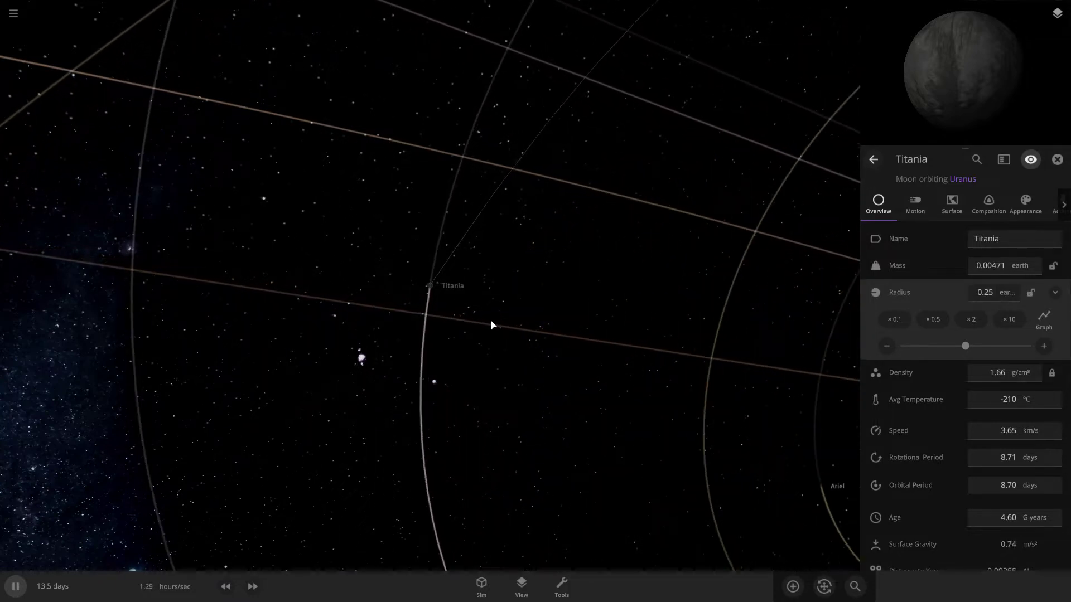
click(794, 590)
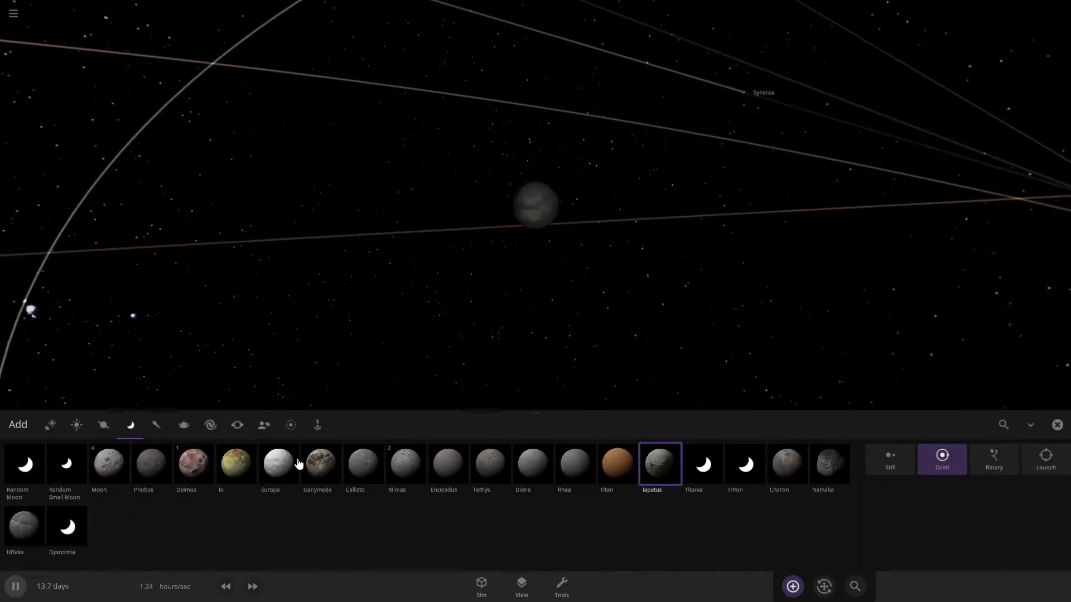
scroll(607, 221, down, 10)
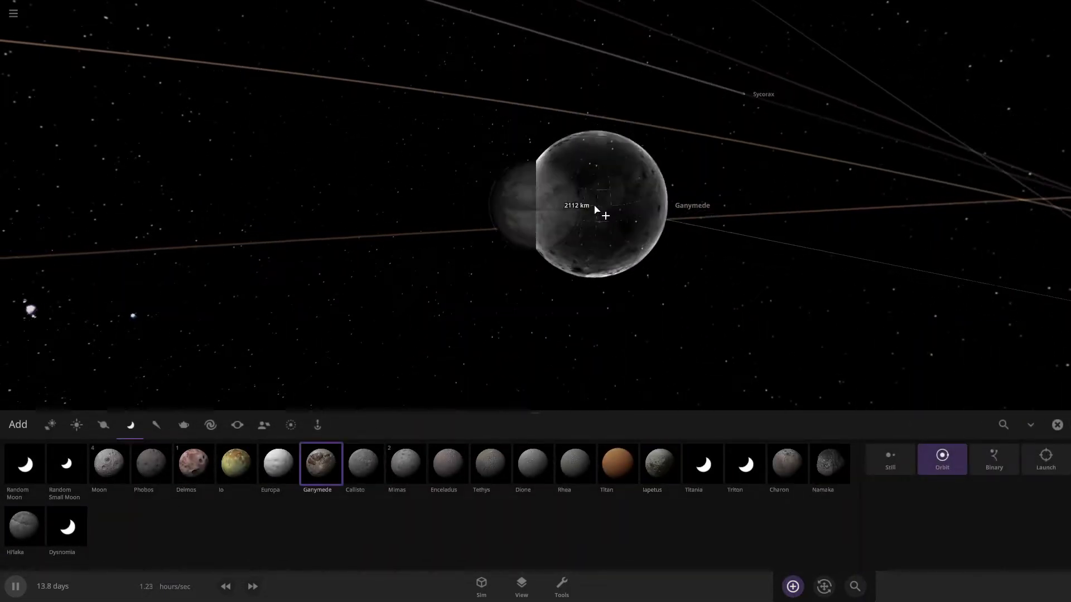
click(828, 596)
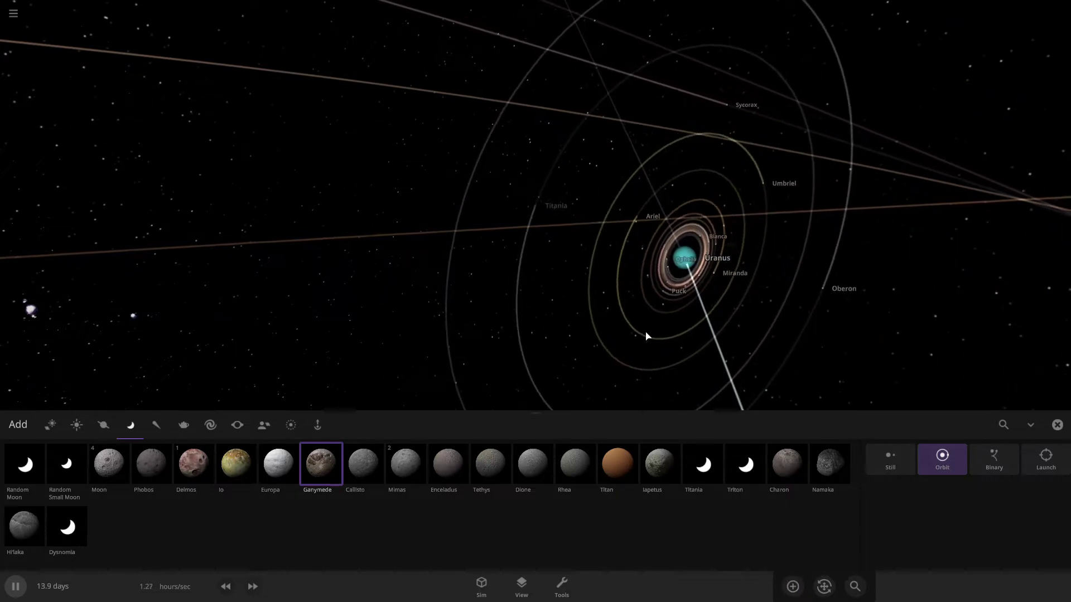
- Reopen Titania's full properties and set its radius to 0.5 earth
click(553, 289)
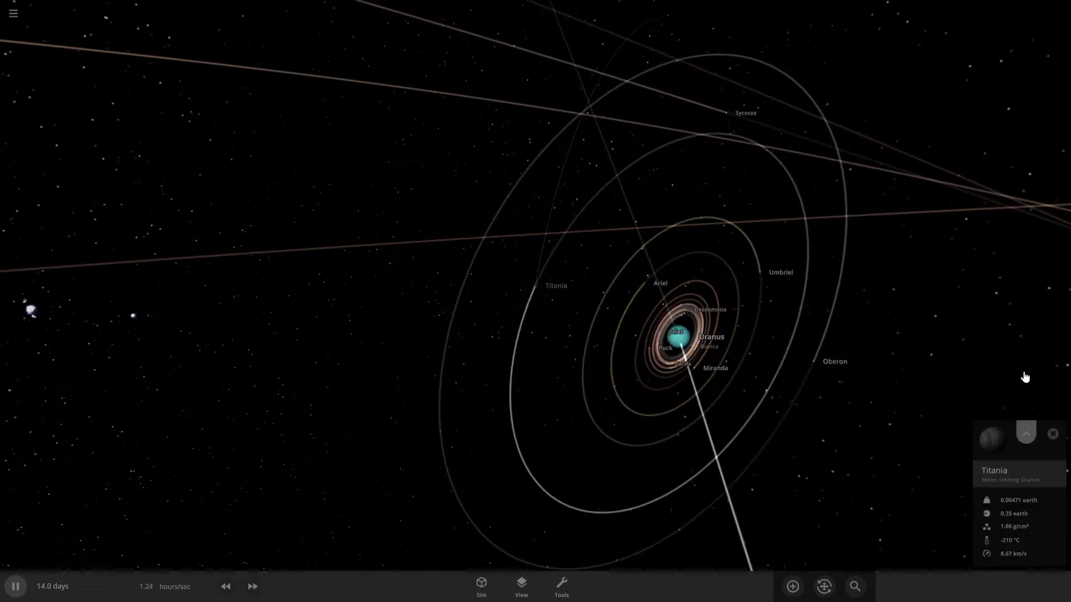
click(1026, 432)
drag(736, 296, 642, 261)
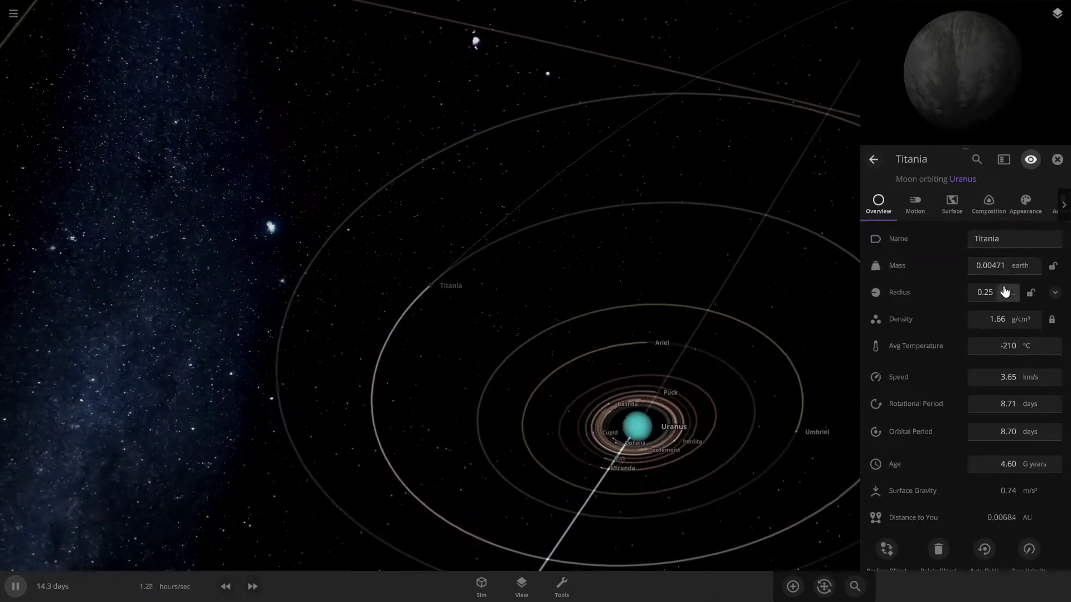
click(1001, 292)
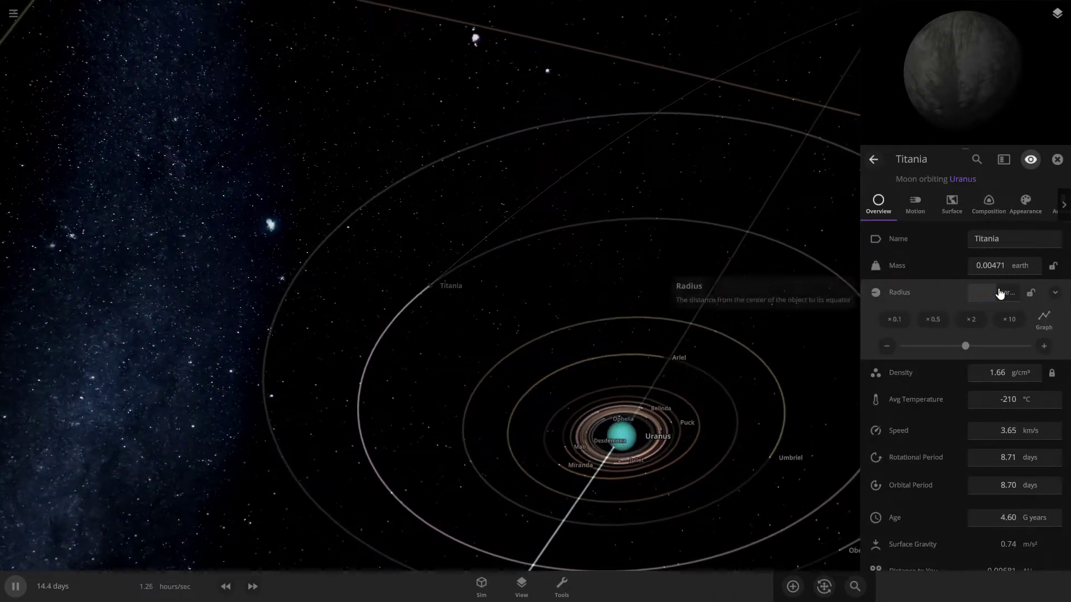
text(0.)
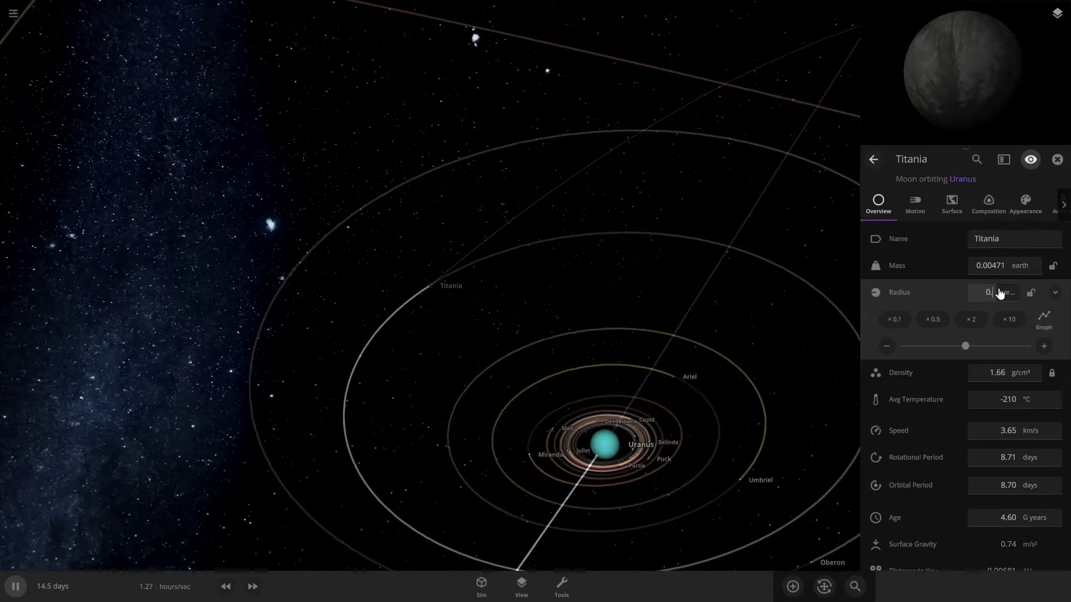
text(5)
key(Return)
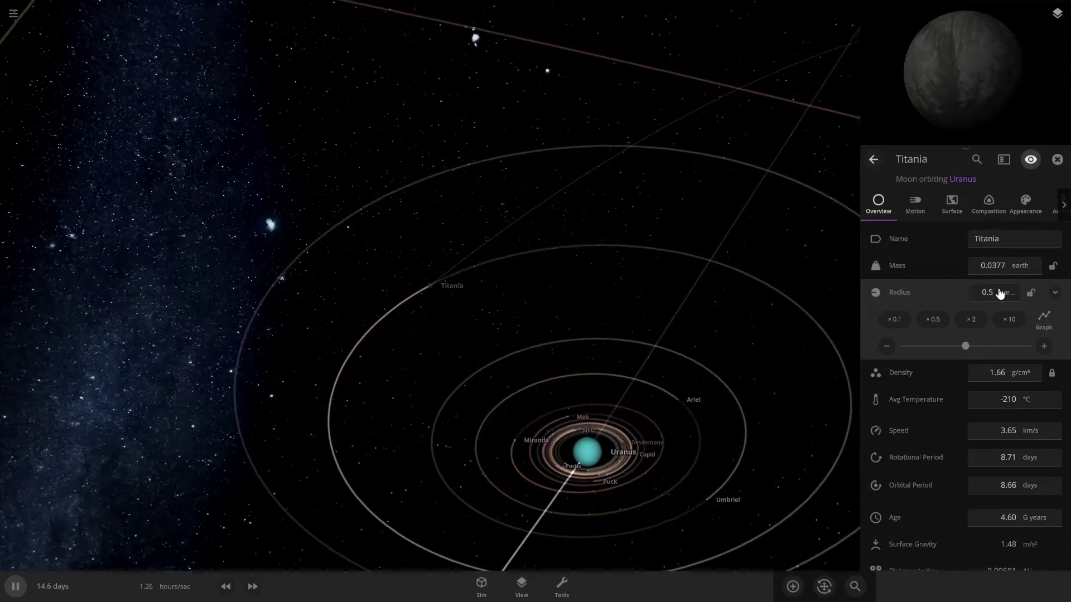
- Compare the 0.5 earth radius Titania with a Ganymede preview, and examine its orbit around Uranus
scroll(515, 400, up, 5)
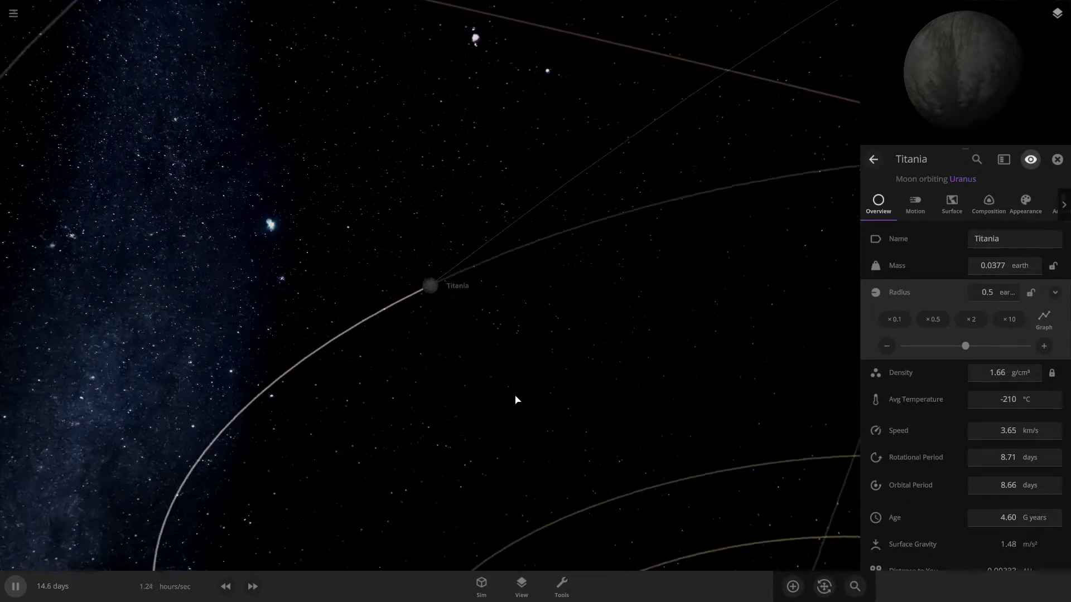
click(793, 586)
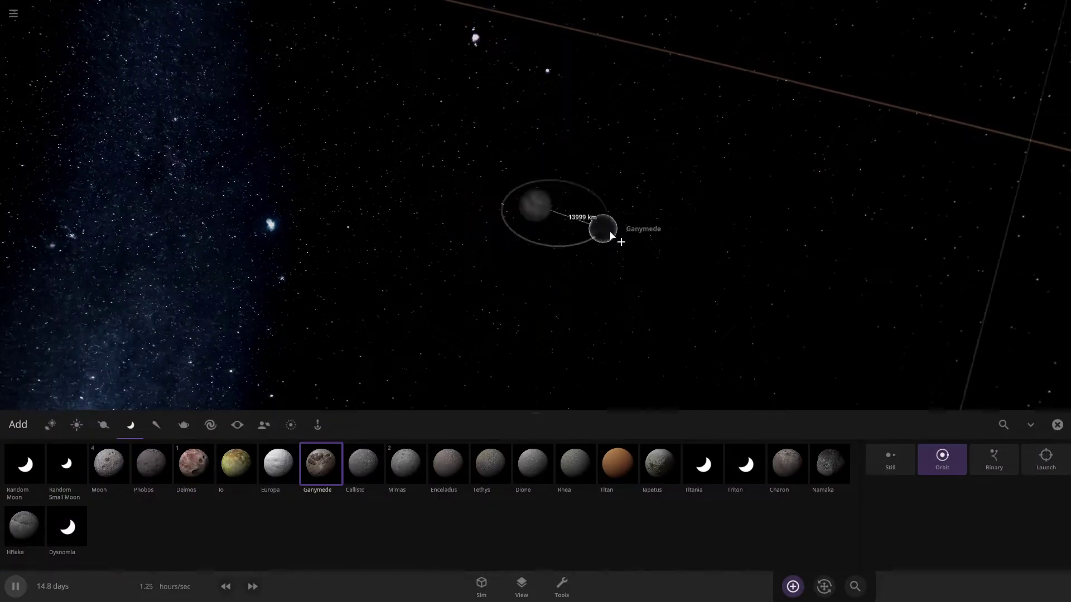
scroll(641, 302, down, 10)
click(792, 587)
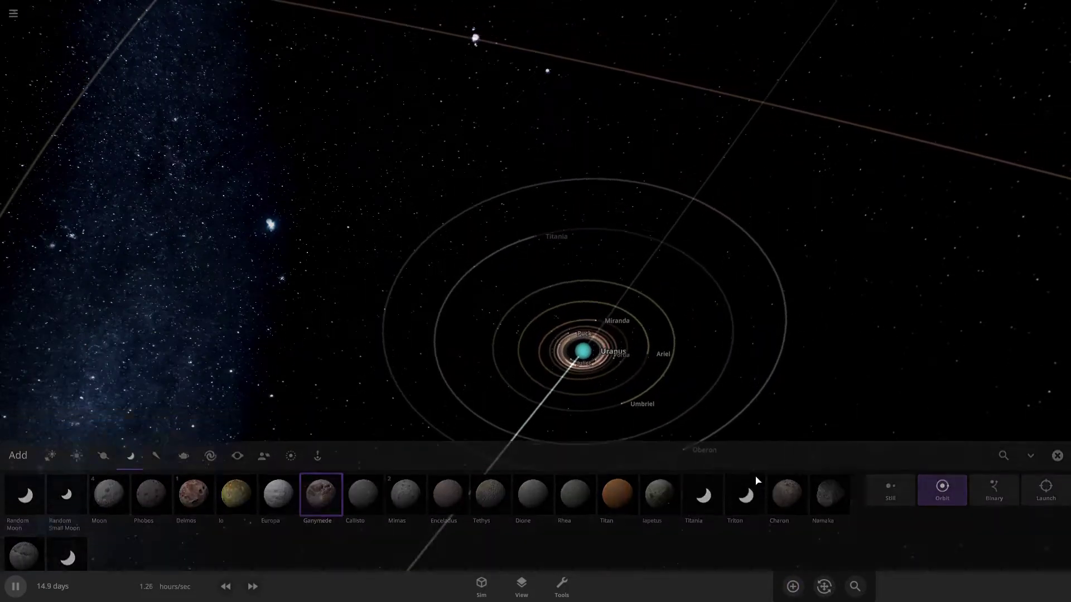
right_drag(758, 441, 731, 373)
scroll(731, 373, down, 2)
scroll(653, 329, up, 3)
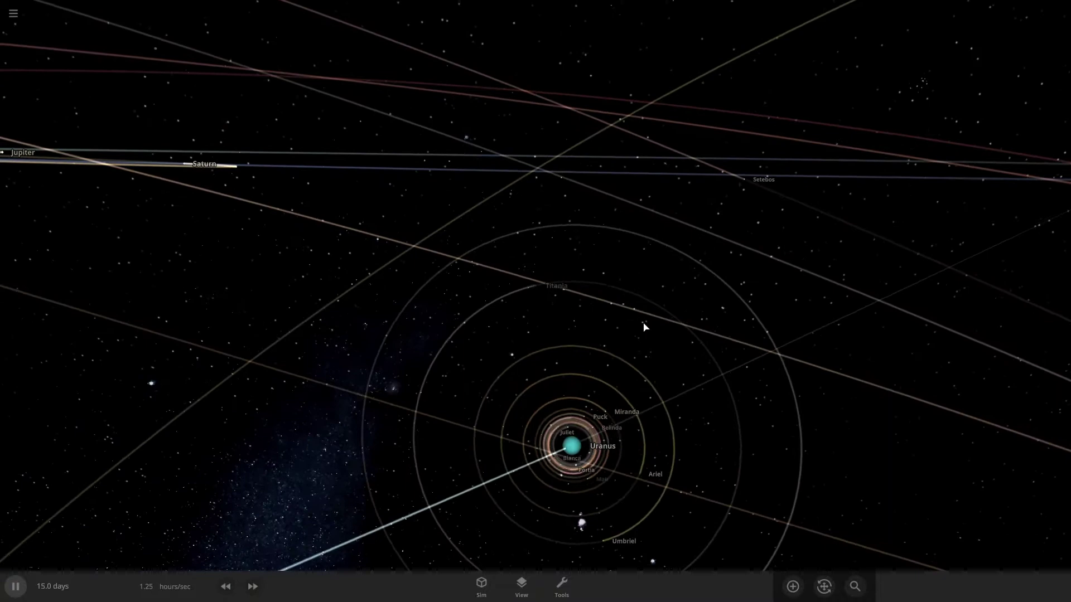
scroll(645, 327, up, 3)
- Preview Mercury and Mars beside Titania to compare their sizes, without placing either planet
click(793, 586)
scroll(676, 342, up, 5)
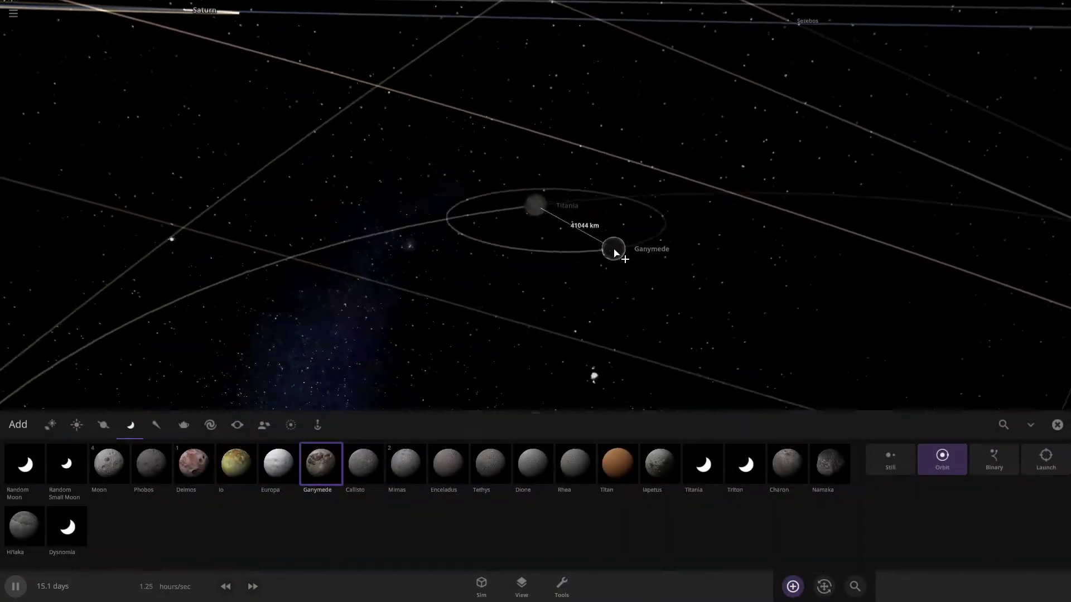
click(156, 425)
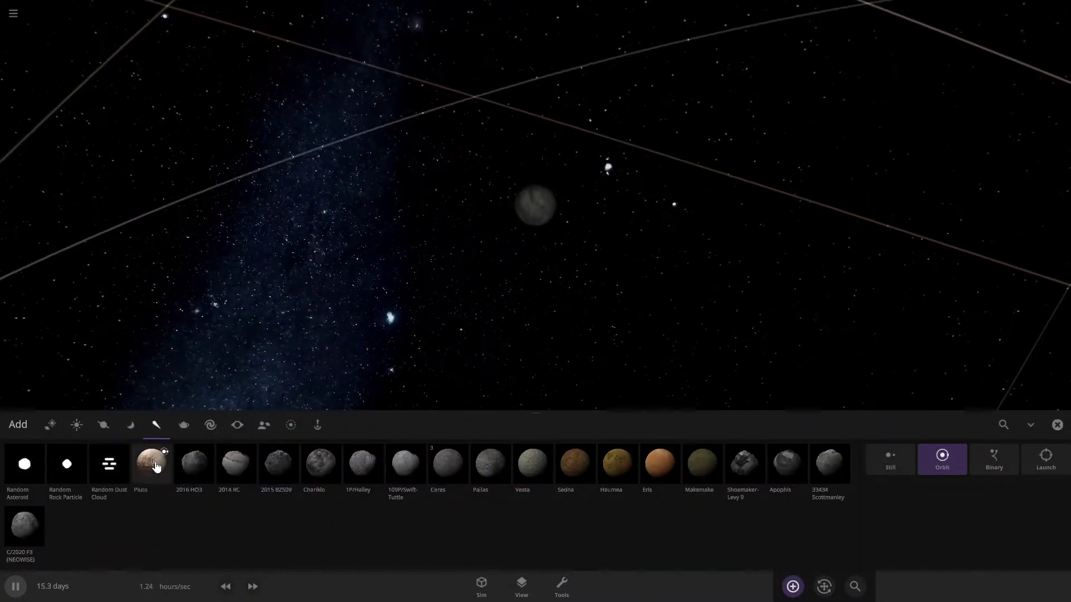
click(103, 425)
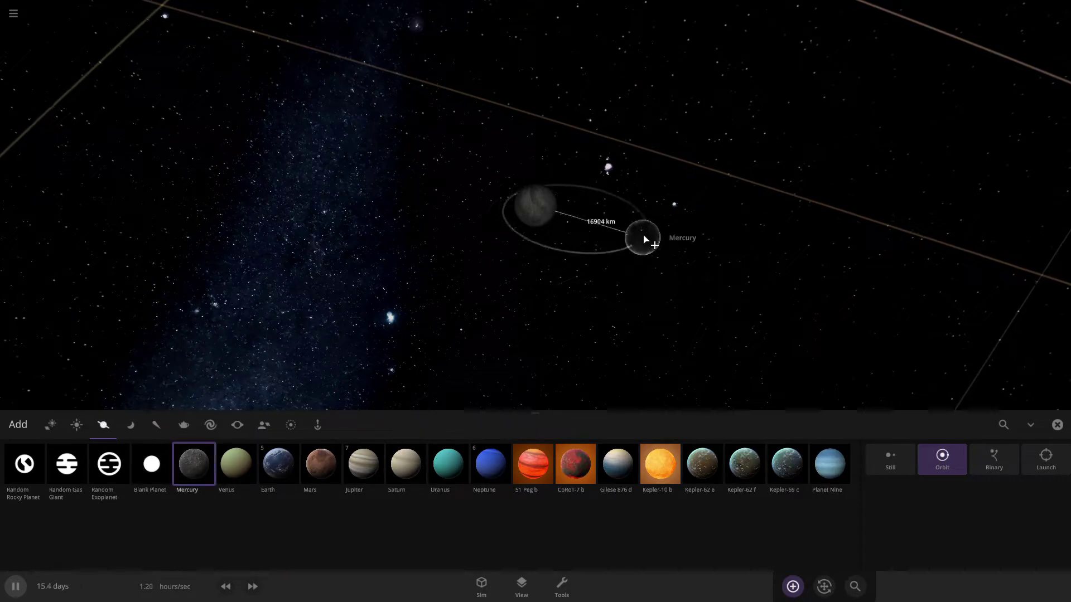
scroll(664, 238, up, 3)
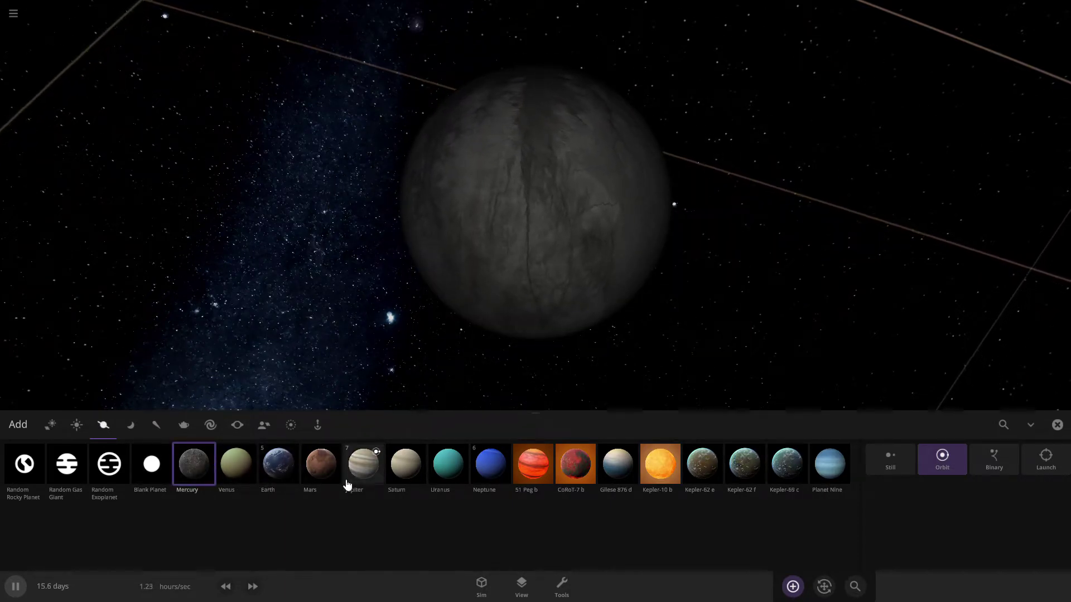
click(314, 487)
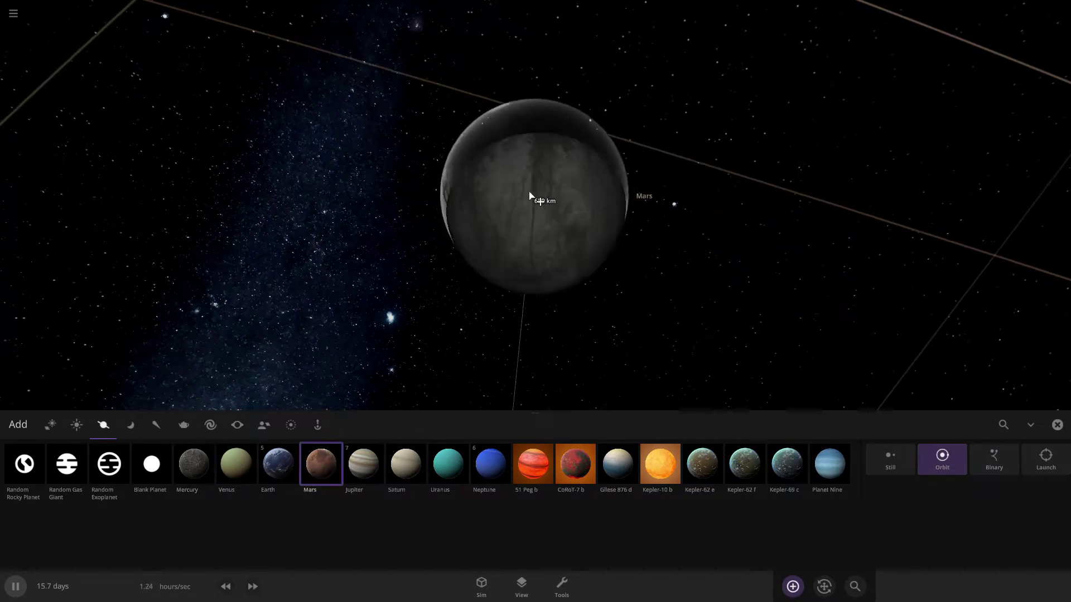
click(802, 595)
scroll(705, 225, down, 12)
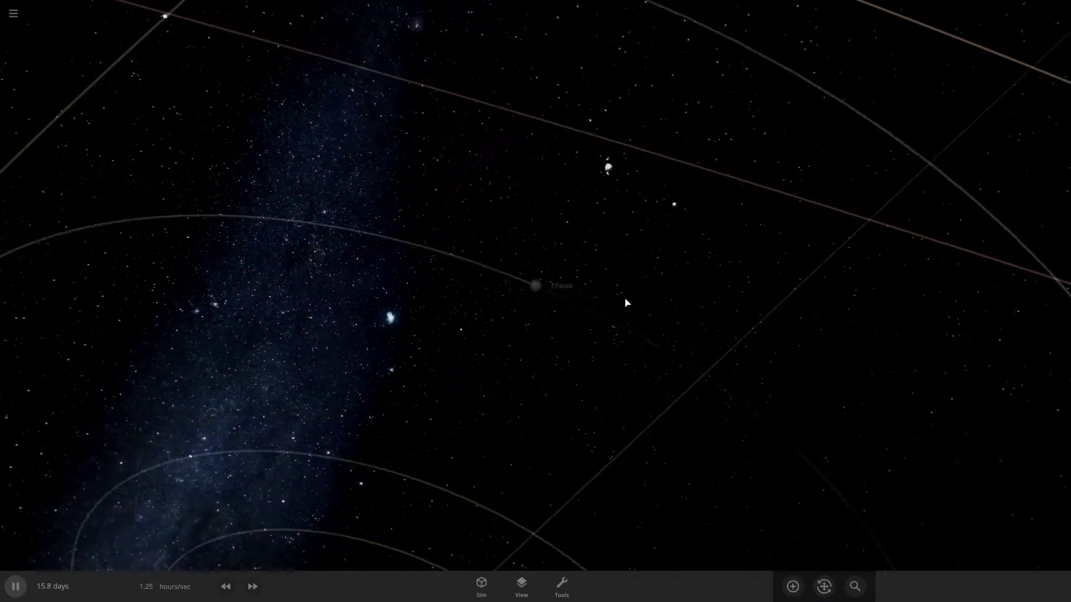
- Select Titania, open its full properties and set its radius to 1 earth
click(537, 287)
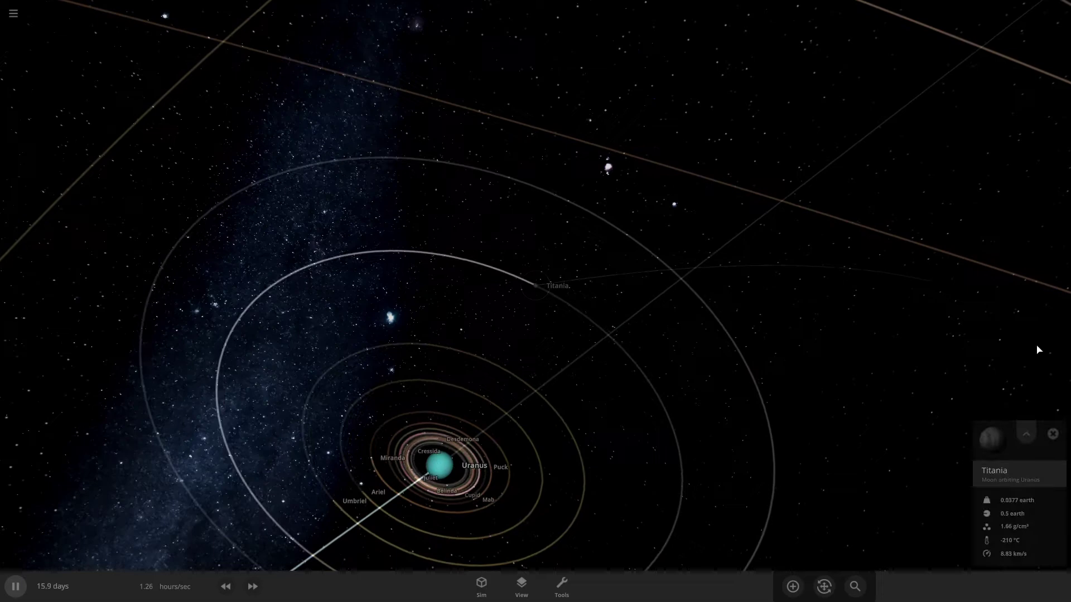
click(1026, 434)
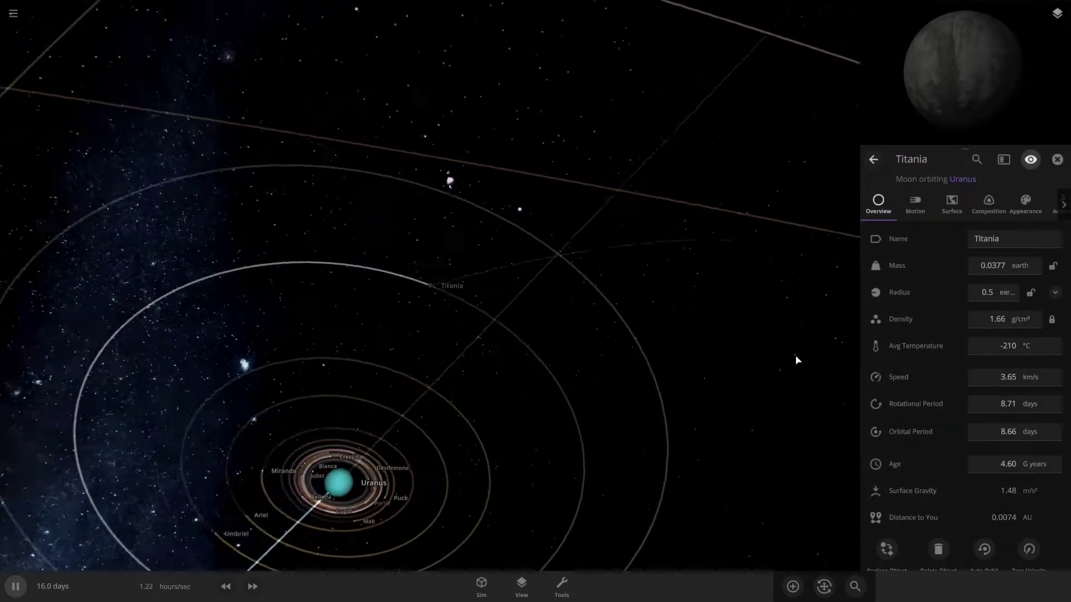
click(987, 292)
key(BackSpace)
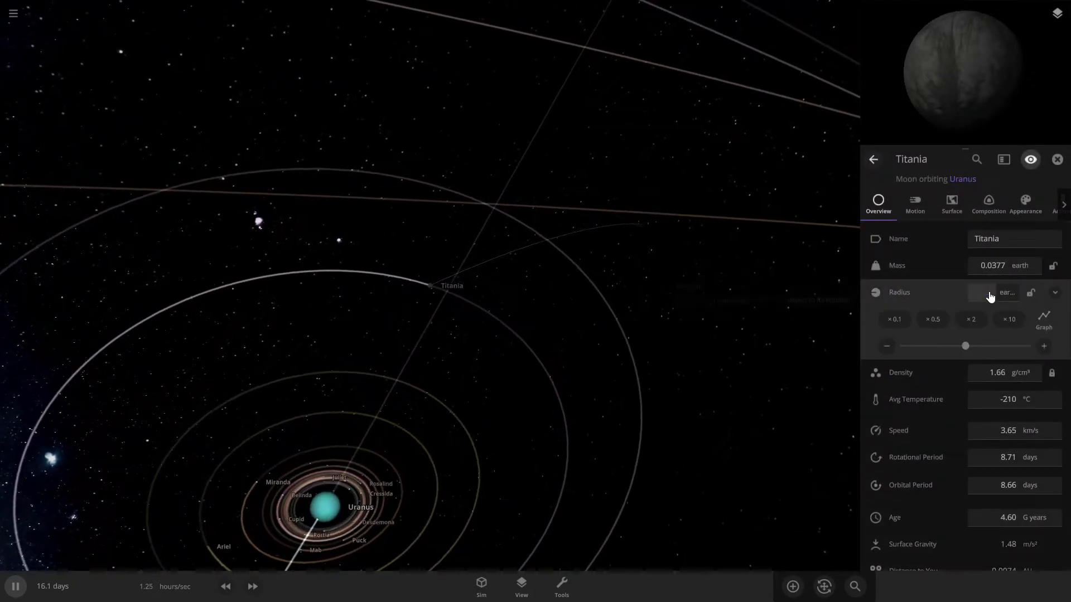
text(1)
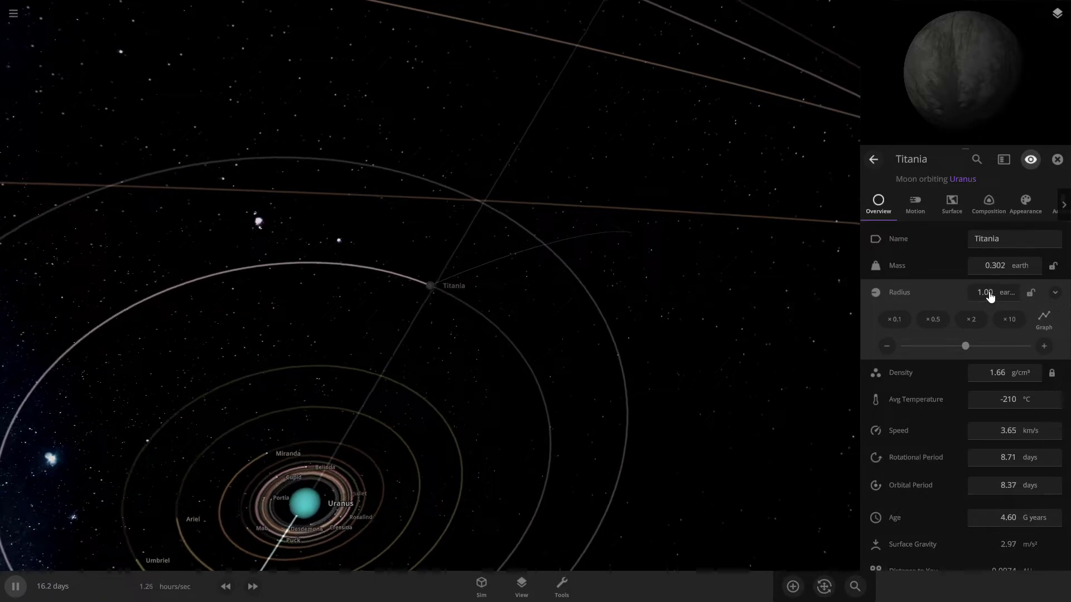
key(Return)
- Examine the orbit of the 1 earth radius Titania around Uranus from afar and look at the moon up close
right_drag(318, 417, 325, 351)
scroll(325, 351, down, 3)
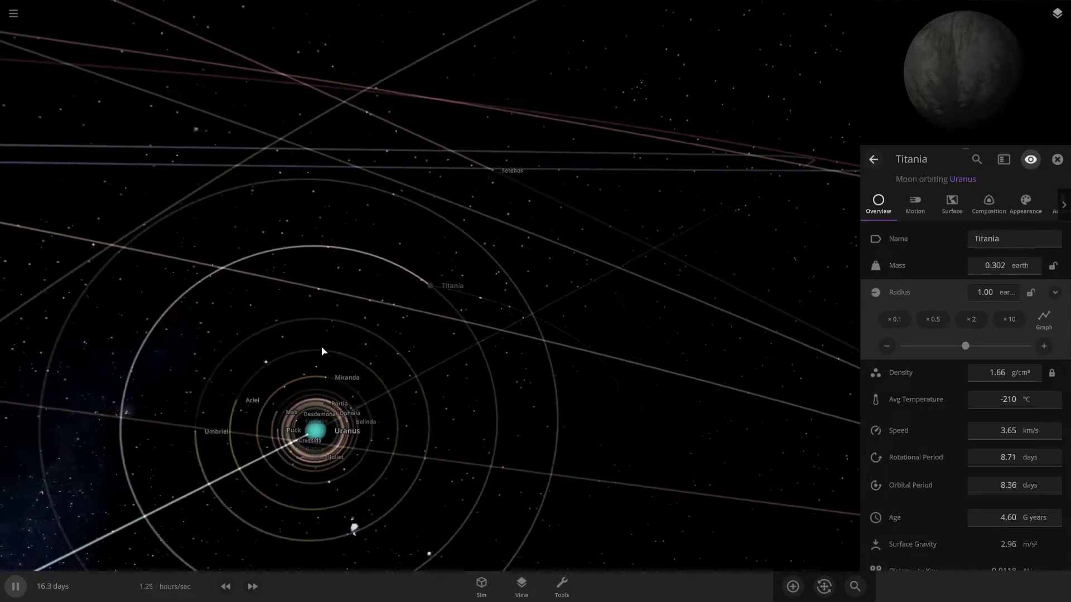
scroll(435, 306, up, 5)
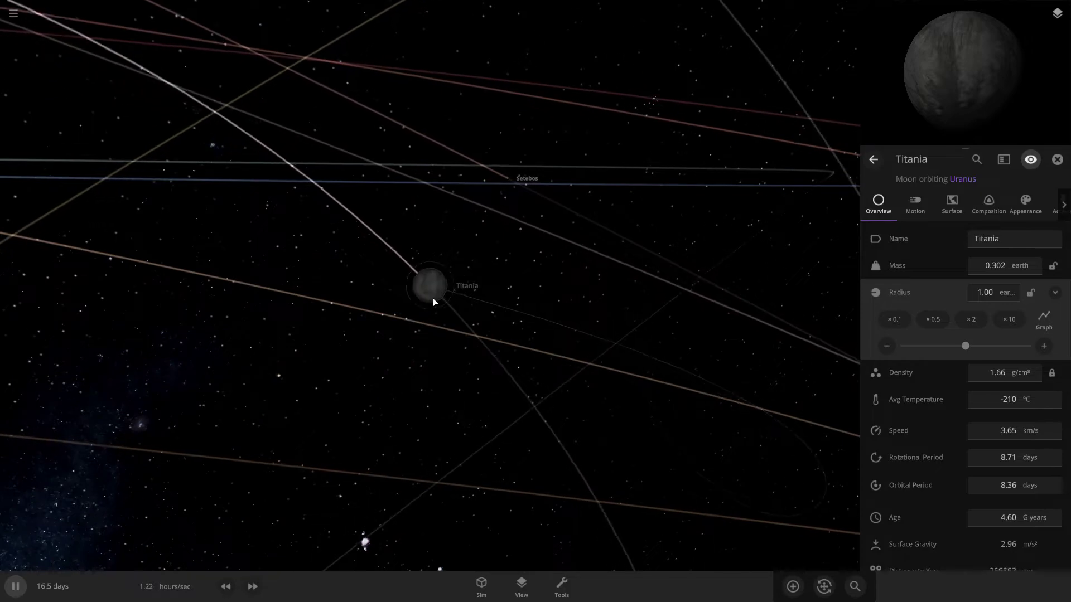
scroll(432, 301, down, 5)
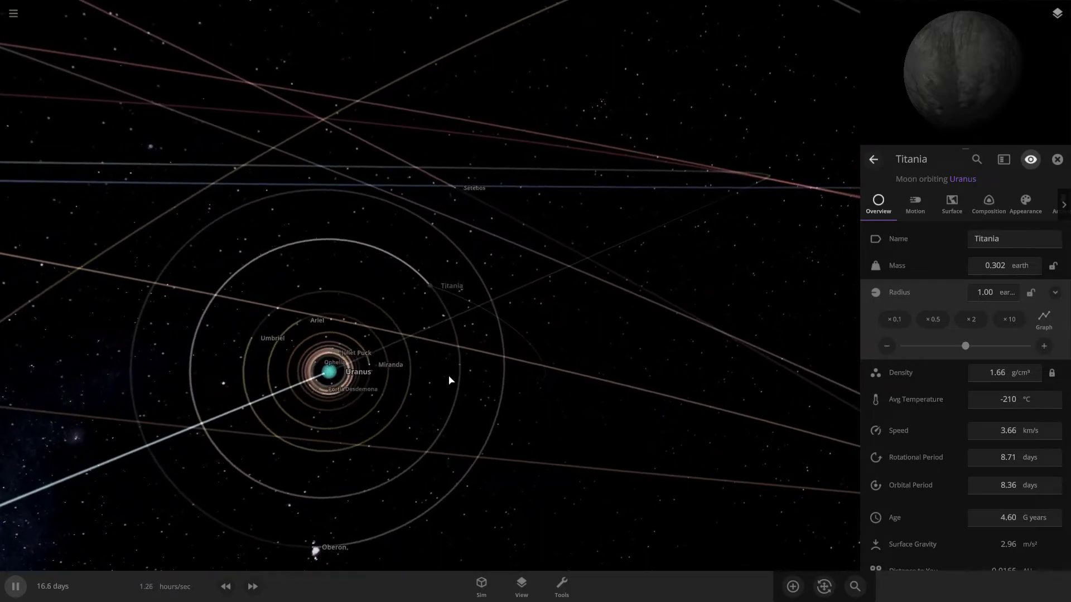
right_drag(449, 381, 473, 373)
scroll(473, 373, up, 5)
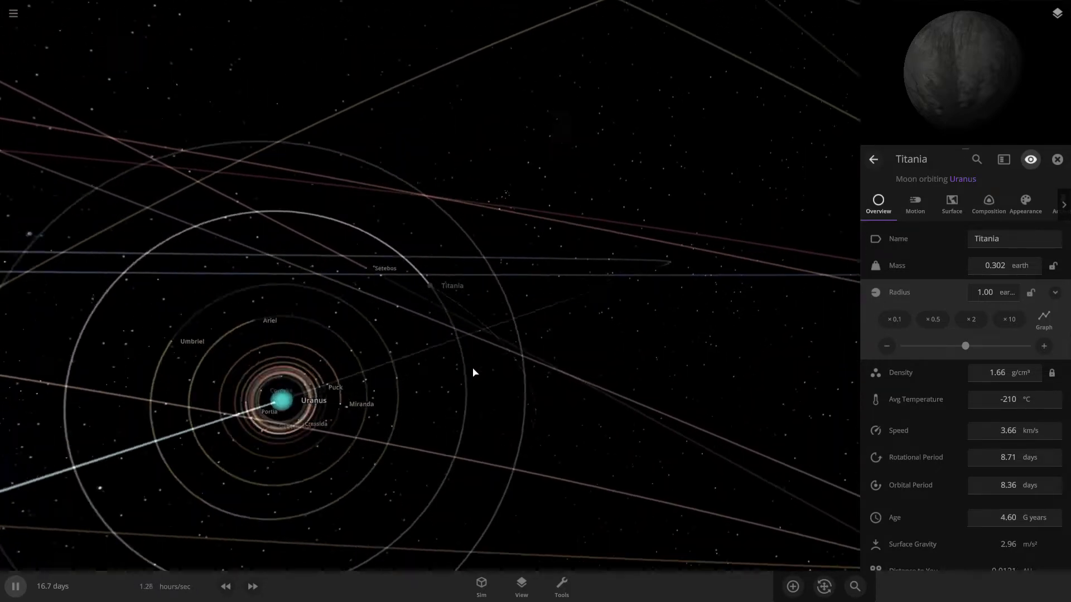
- Browse the addable planets, moons and small bodies, picking Pluto for a size comparison with Titania without placing it
click(798, 590)
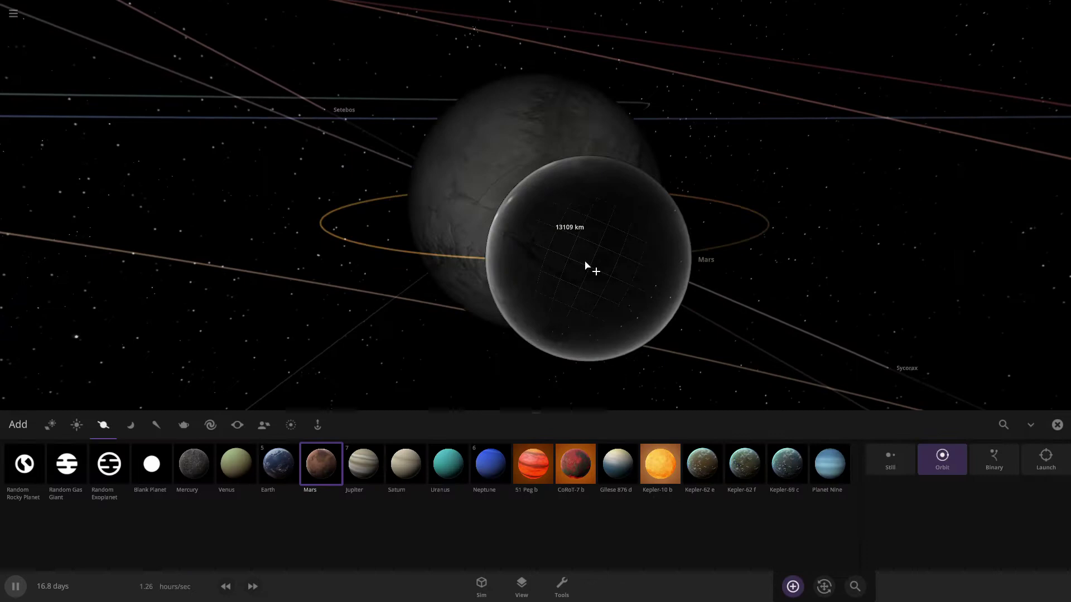
click(139, 431)
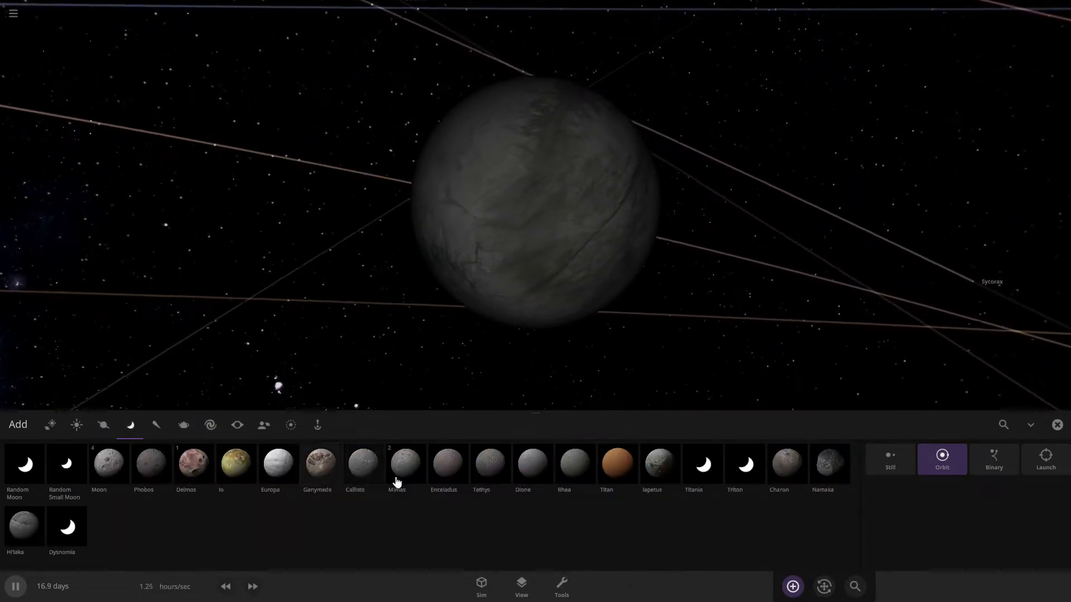
click(156, 425)
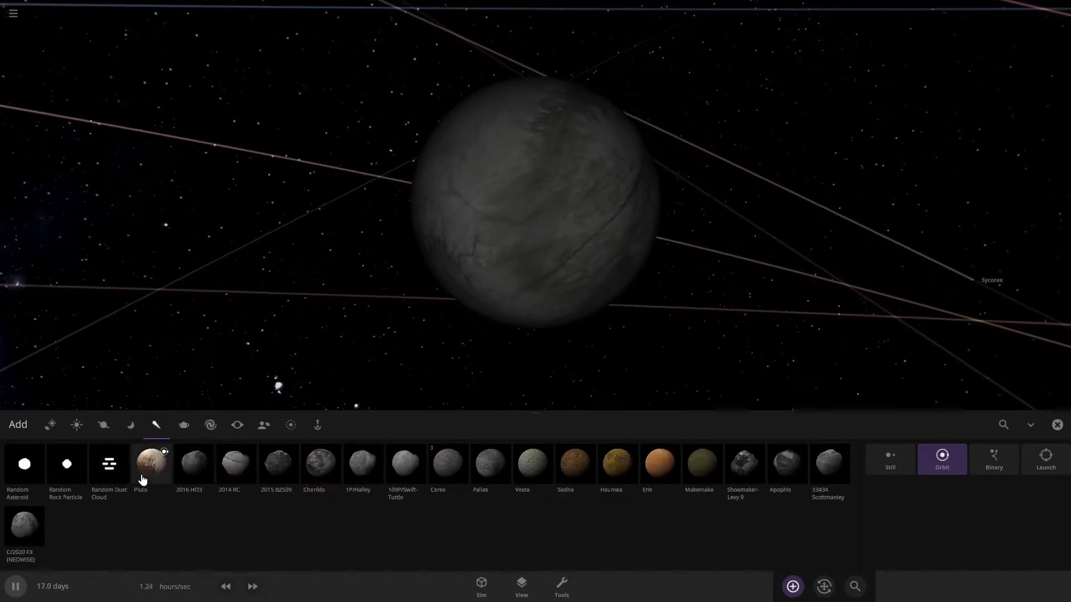
scroll(801, 271, up, 3)
right_drag(800, 271, 804, 291)
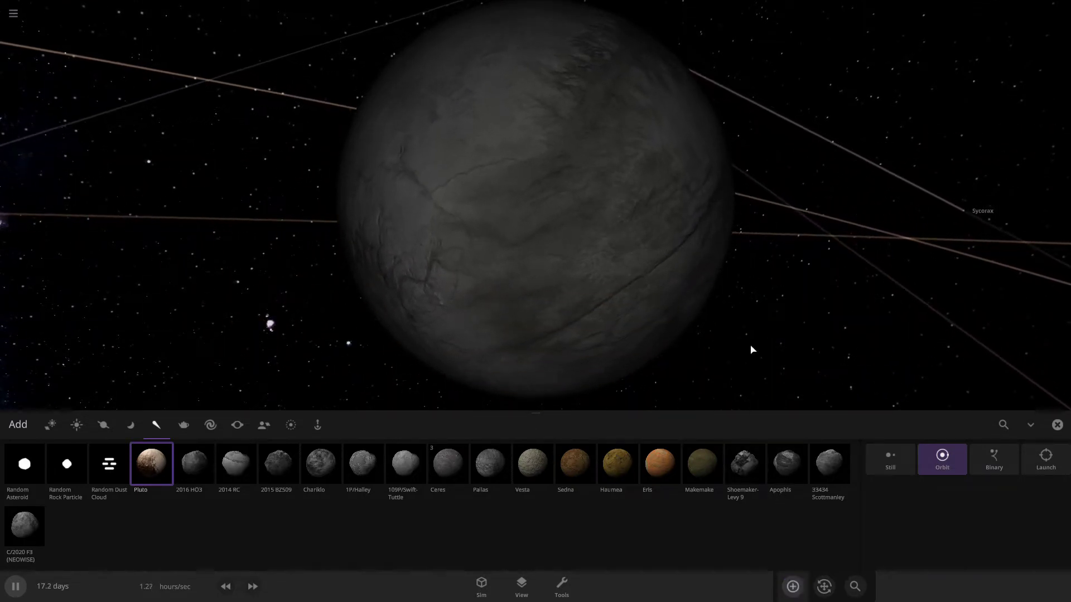
- Centre the view on Uranus, open Titania's full properties and set its radius to 3 earth
scroll(635, 279, down, 15)
right_drag(634, 285, 296, 405)
scroll(297, 405, up, 2)
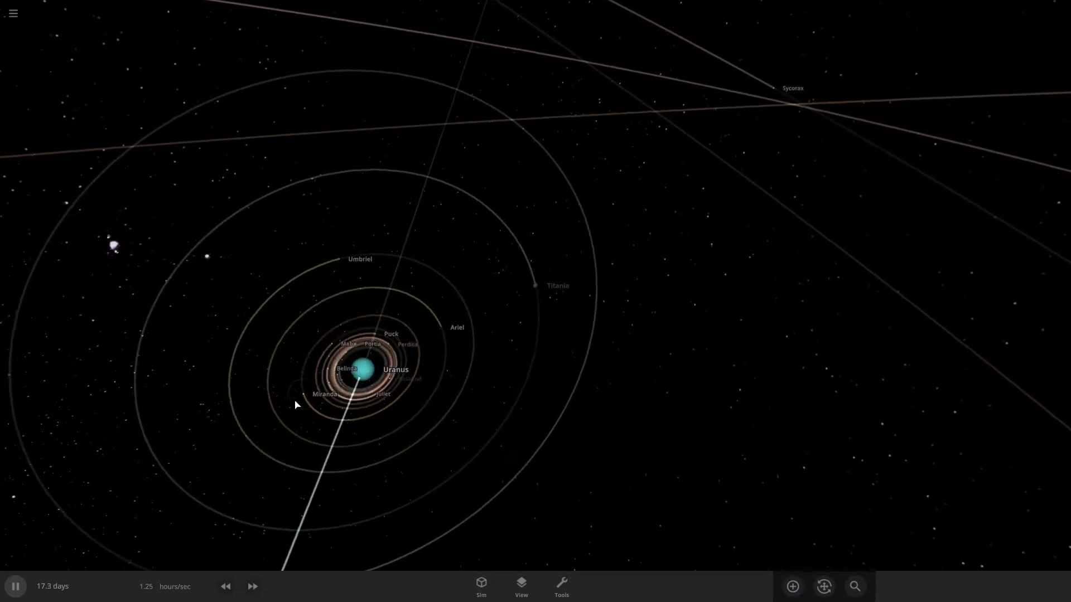
double_click(363, 369)
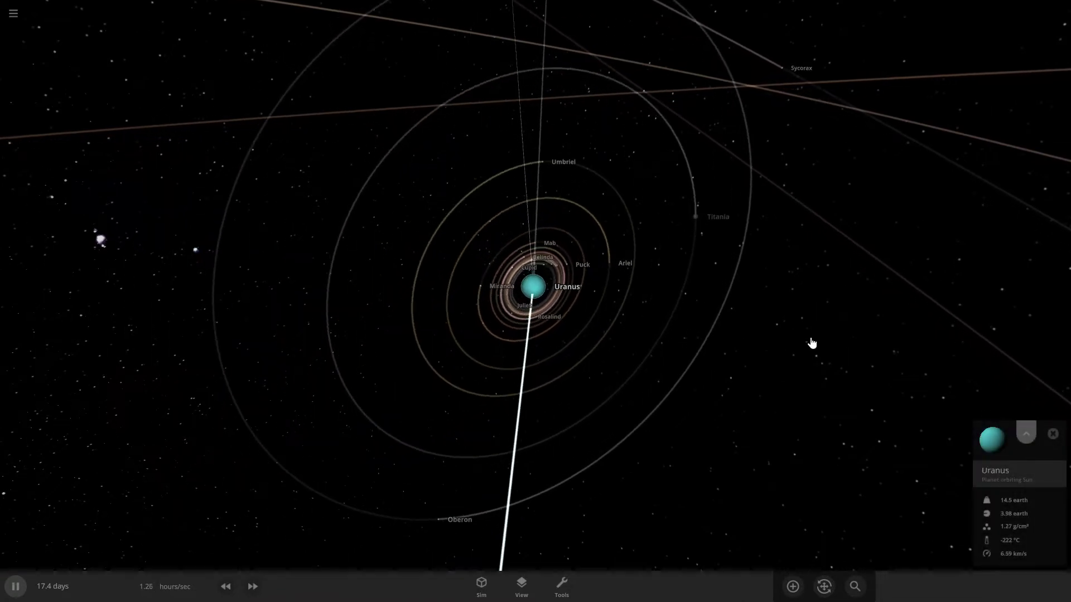
click(1060, 163)
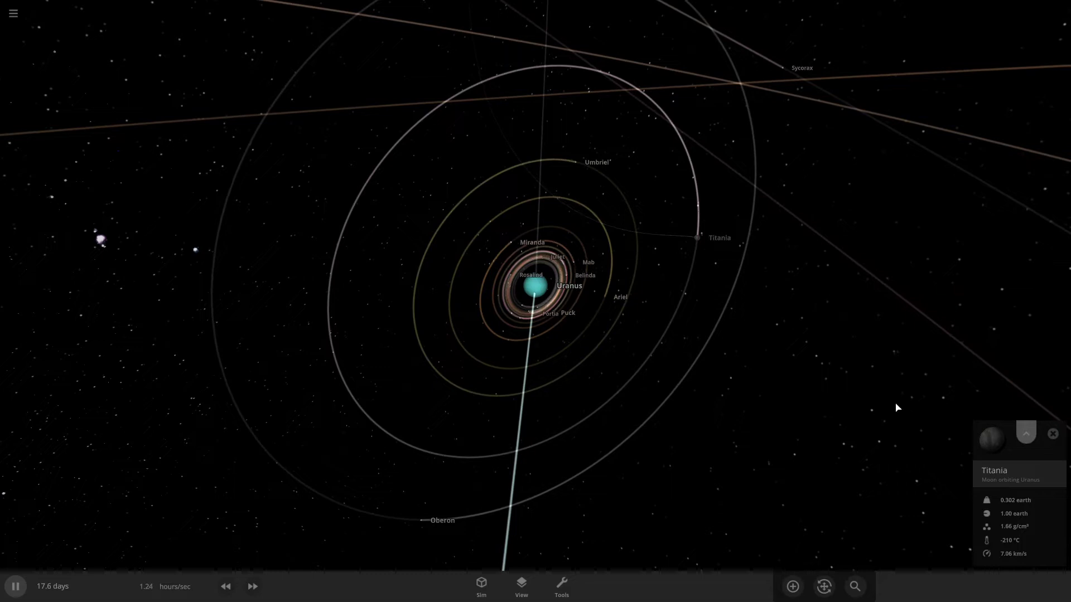
click(996, 297)
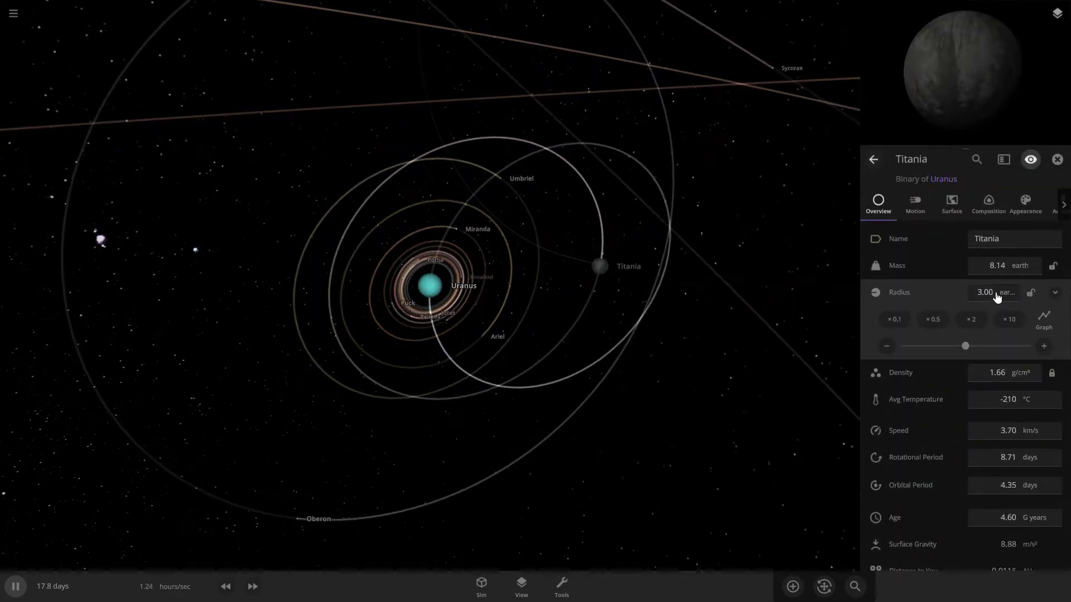
- Examine the orbits of Titania, Umbriel and the inner moons around Uranus from several angles, pausing the simulation
drag(668, 315, 655, 384)
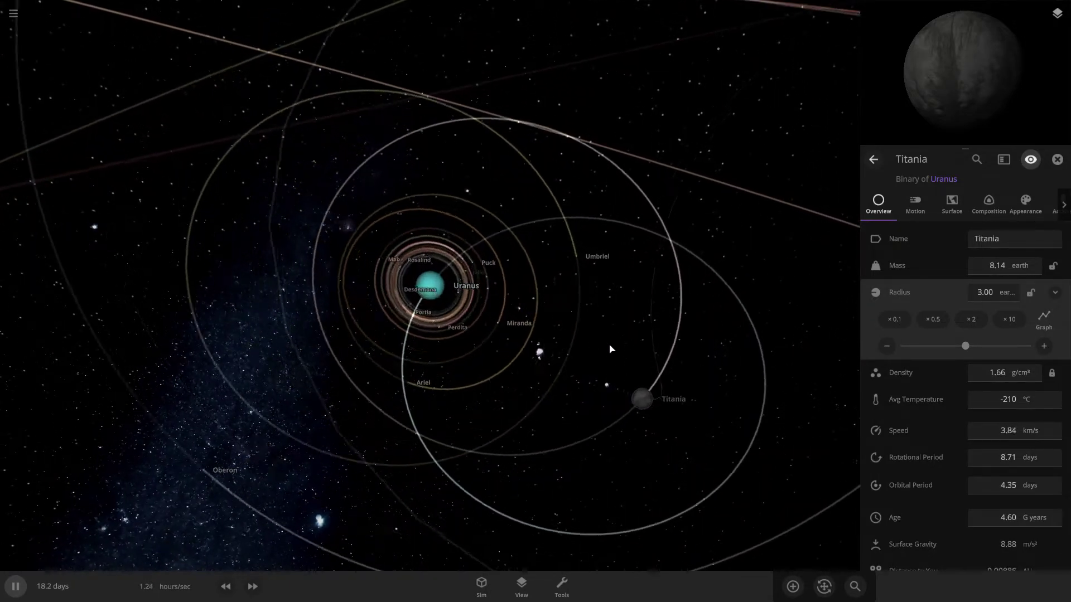
drag(611, 349, 525, 310)
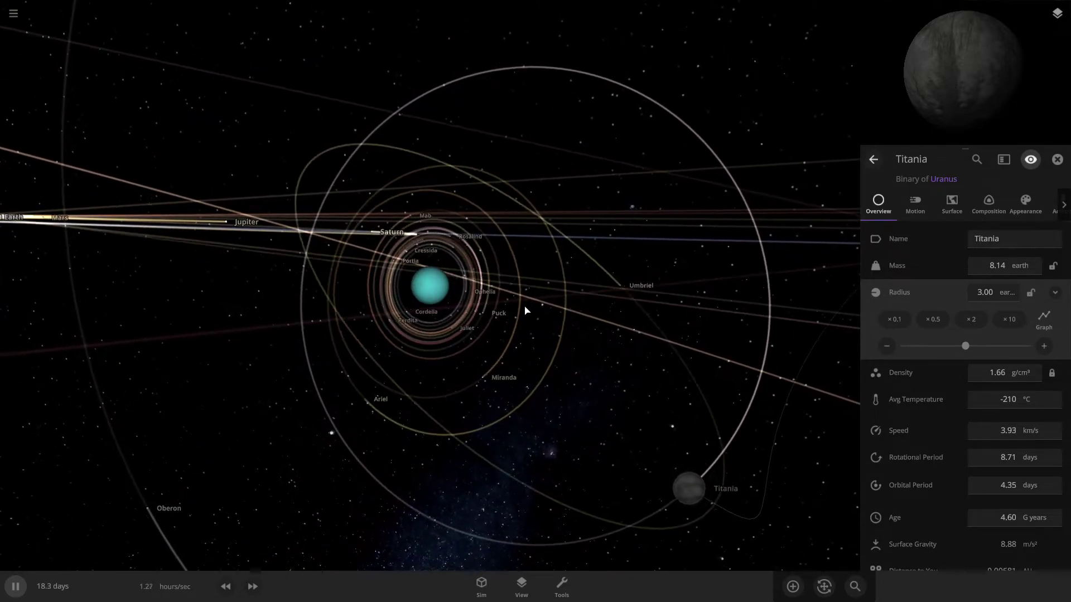
drag(582, 483, 584, 407)
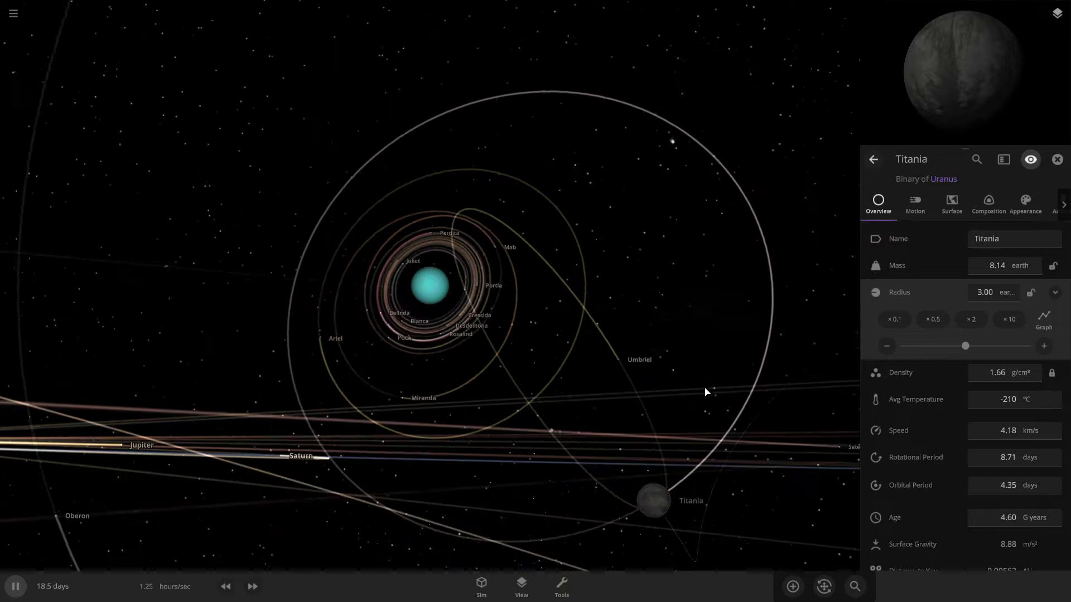
drag(671, 409, 651, 372)
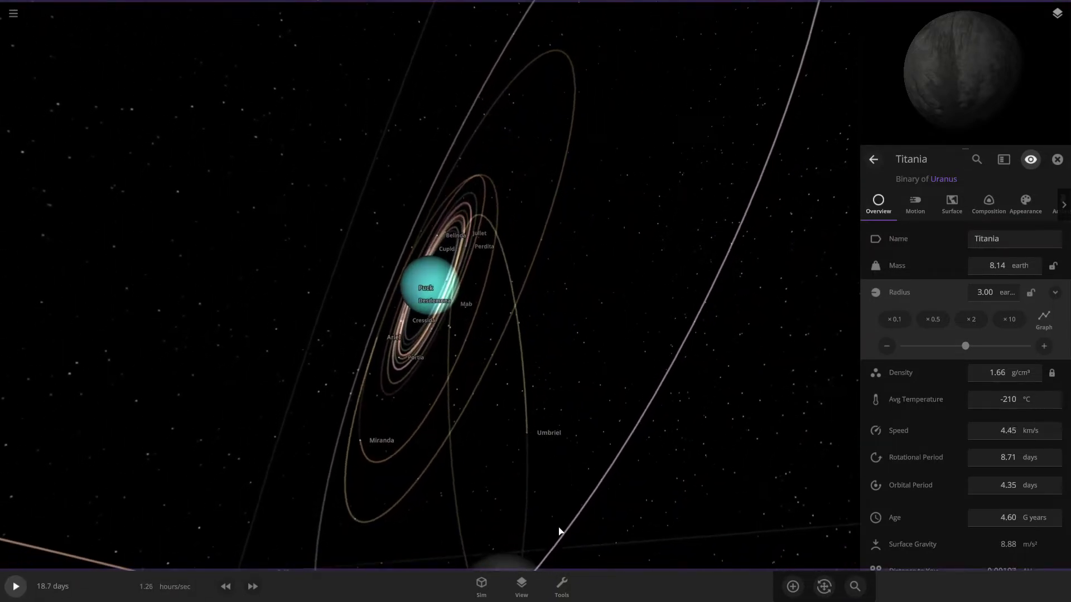
drag(704, 599, 894, 550)
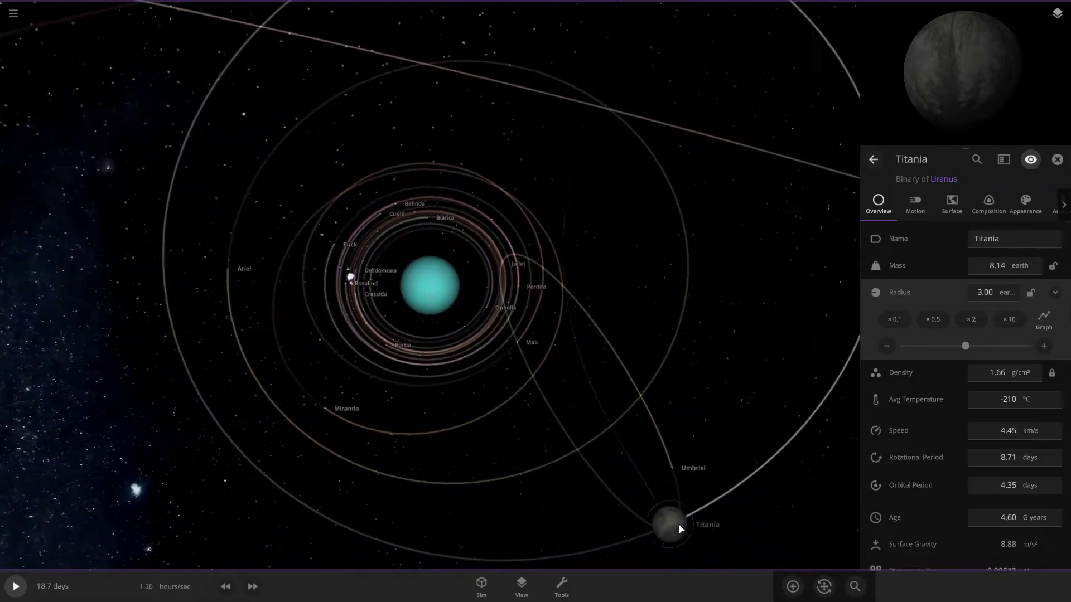
- Centre the view on Titania, slow the simulation to 0.117 hours/sec and watch the collision on its surface
double_click(671, 522)
click(669, 519)
scroll(549, 286, up, 3)
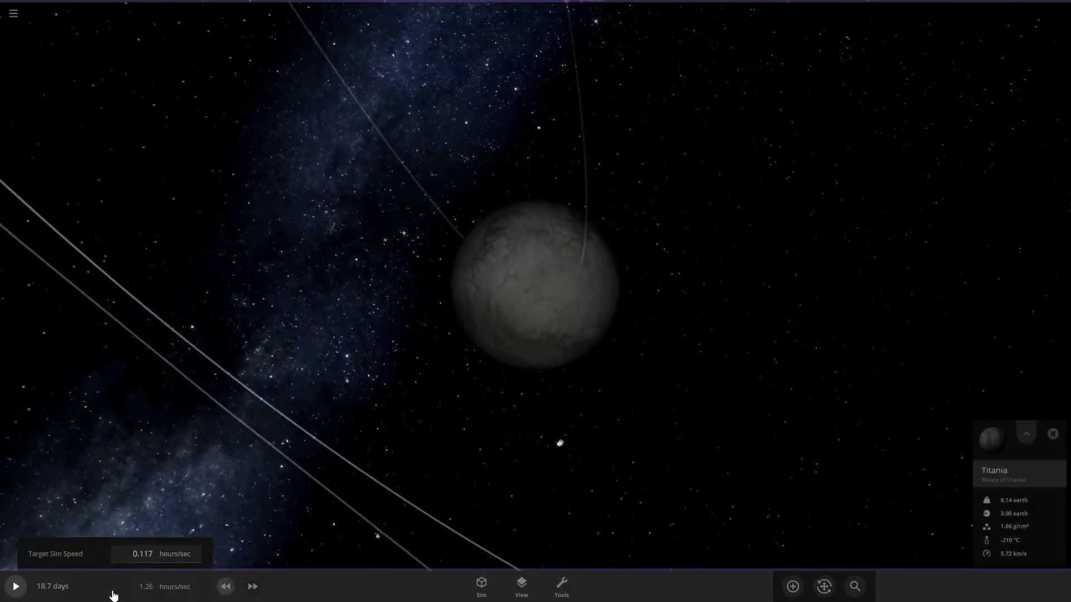
drag(664, 162, 518, 245)
scroll(552, 237, up, 3)
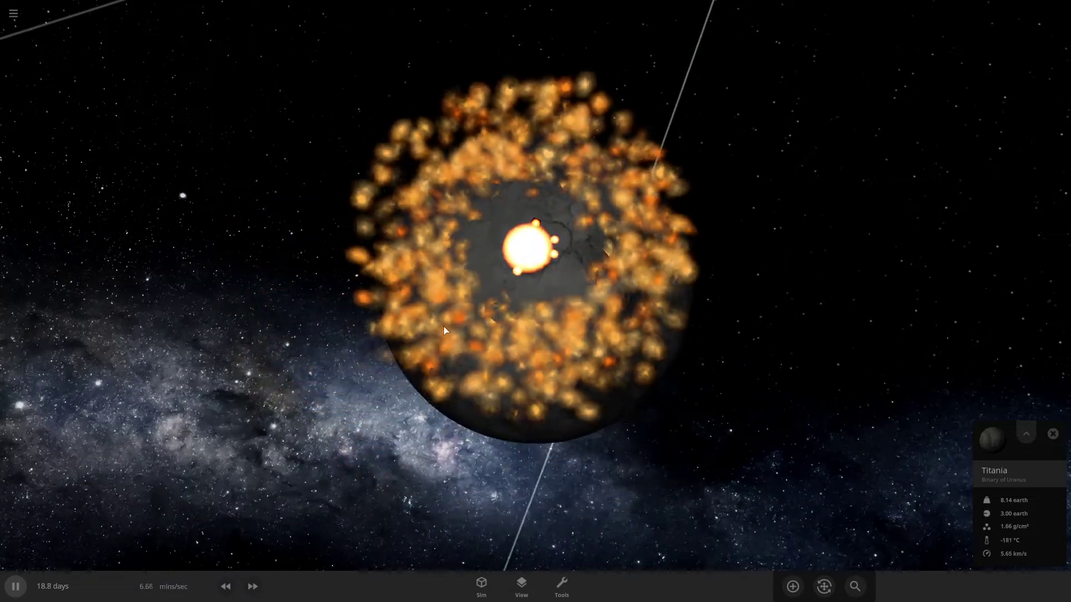
- Speed the simulation up to 15.2 hours/sec to view Titania's orbit, and reduce the speed to 6.75 hours/sec
click(252, 596)
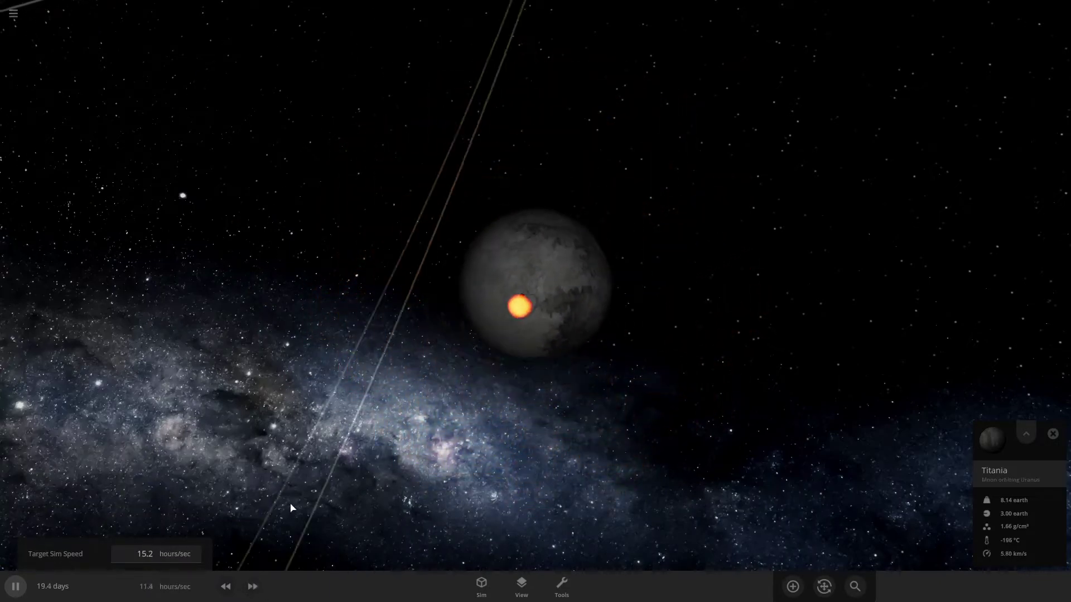
scroll(290, 508, down, 10)
drag(291, 508, 265, 473)
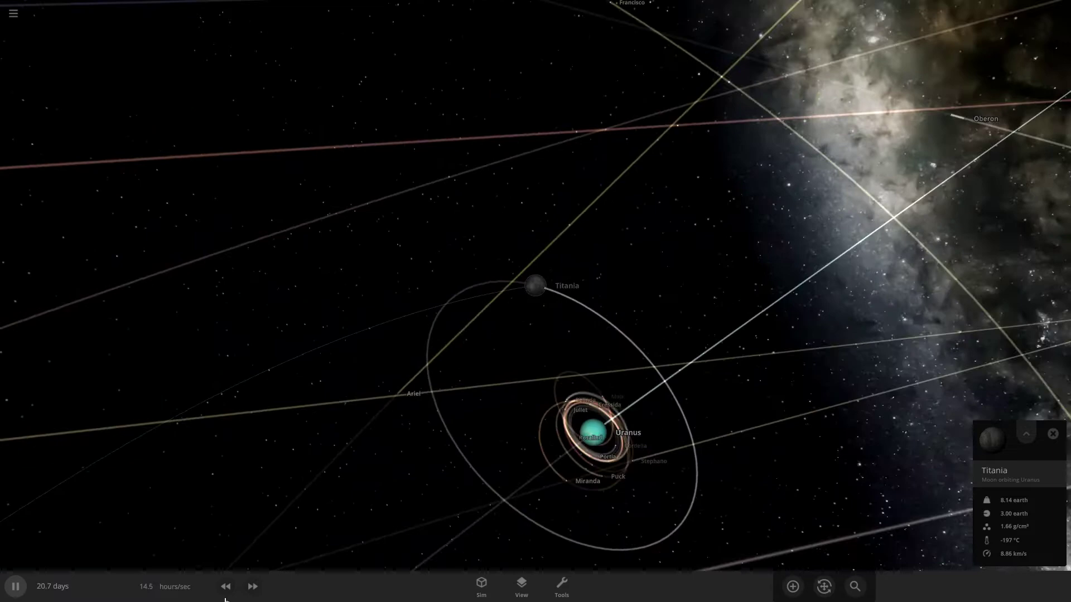
click(225, 586)
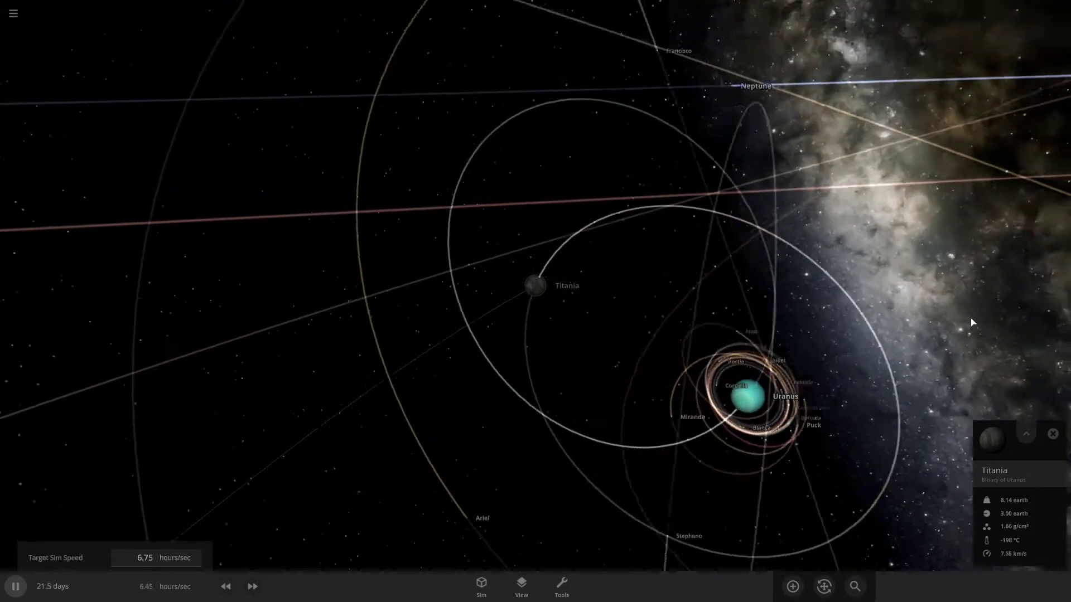
- Examine the wider Uranus system from several angles, including the orbits of Titania, Ariel and Oberon
scroll(970, 322, down, 5)
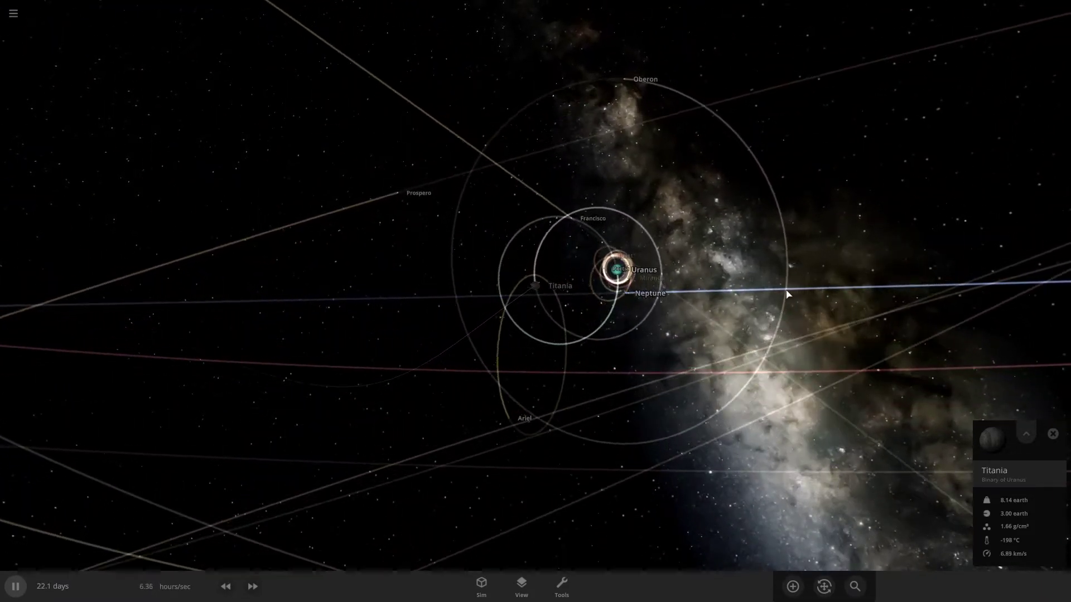
drag(786, 294, 647, 110)
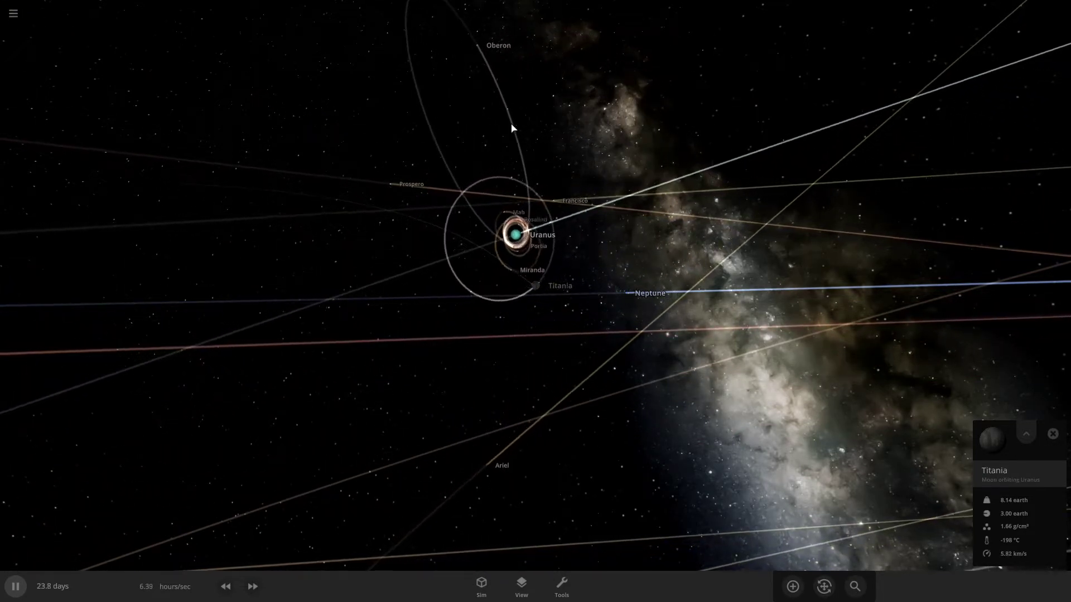
drag(518, 144, 438, 305)
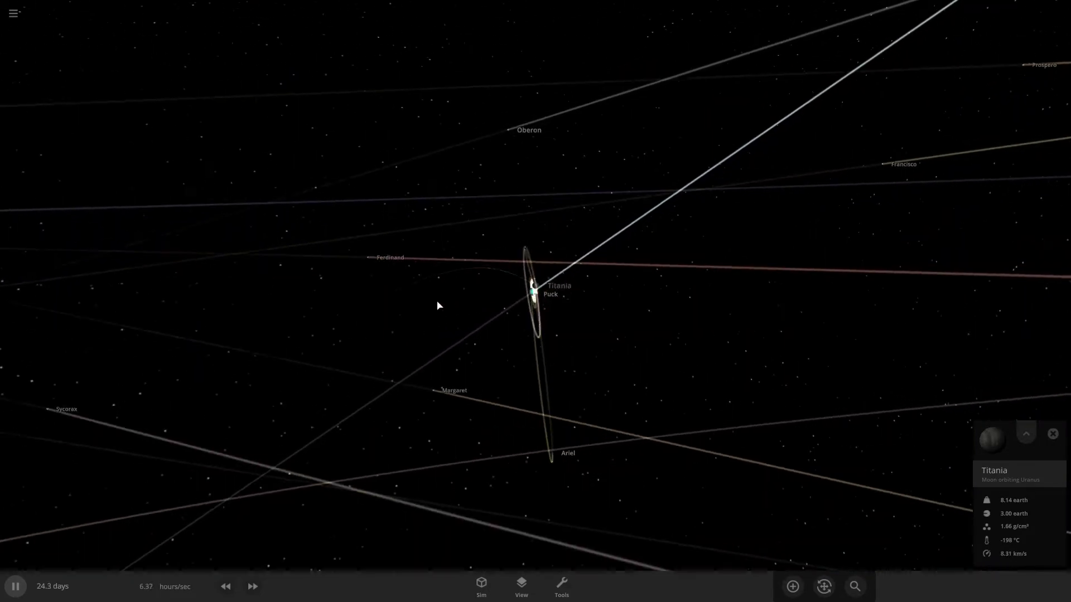
drag(506, 349, 638, 385)
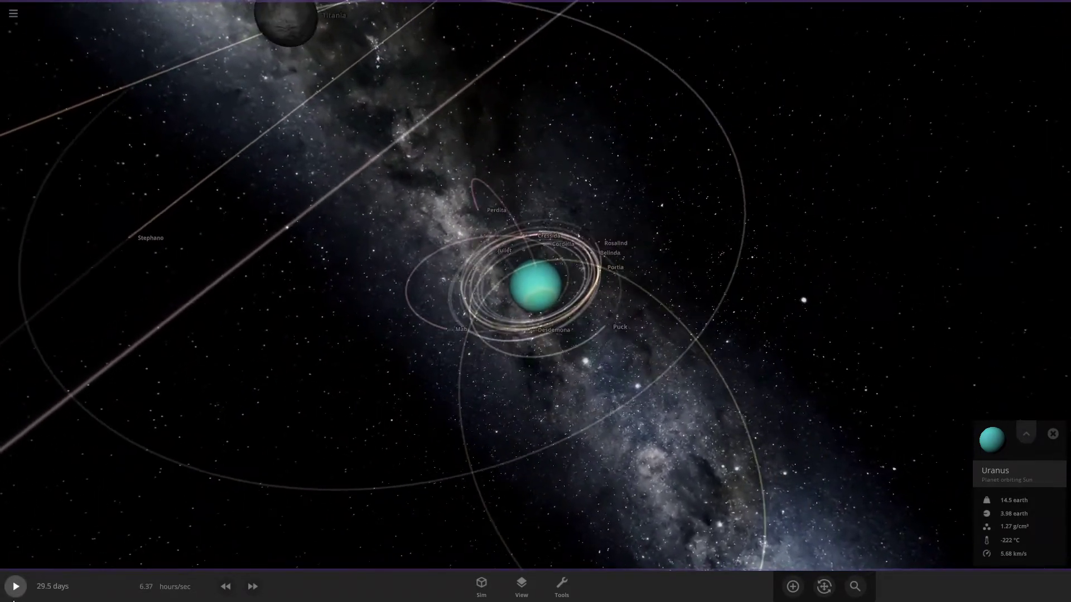
- Resume the simulation, examine Titania and Uranus orbiting each other, and raise the simulation speed
click(14, 597)
scroll(610, 380, down, 3)
right_drag(610, 379, 587, 325)
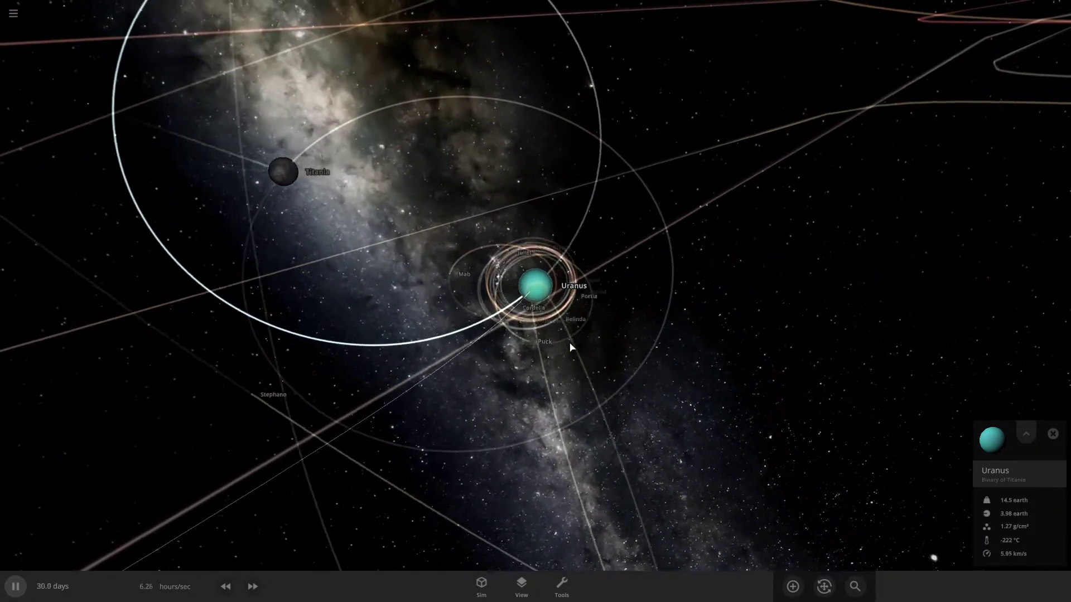
drag(513, 510, 423, 549)
click(253, 586)
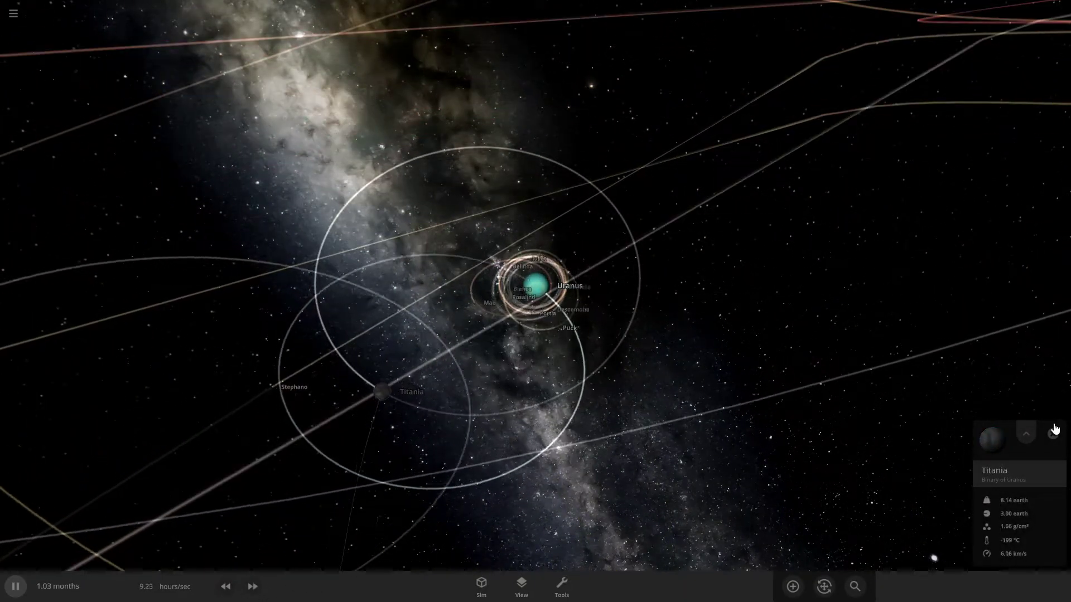
- Set Titania's radius to 5 earth in its full properties, close them and centre the view on Uranus
click(1034, 439)
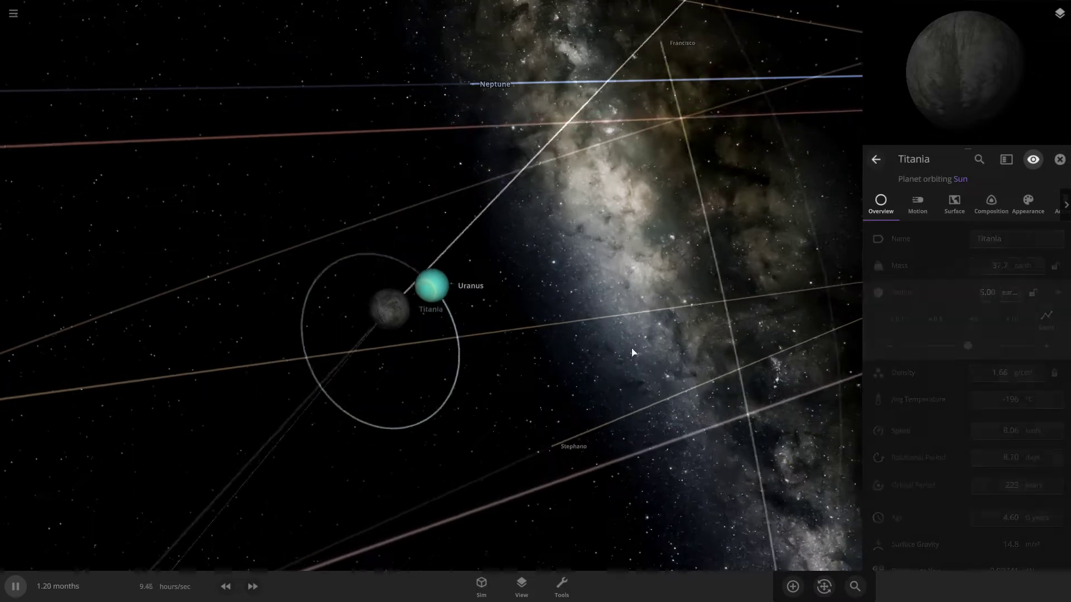
click(1058, 160)
click(540, 291)
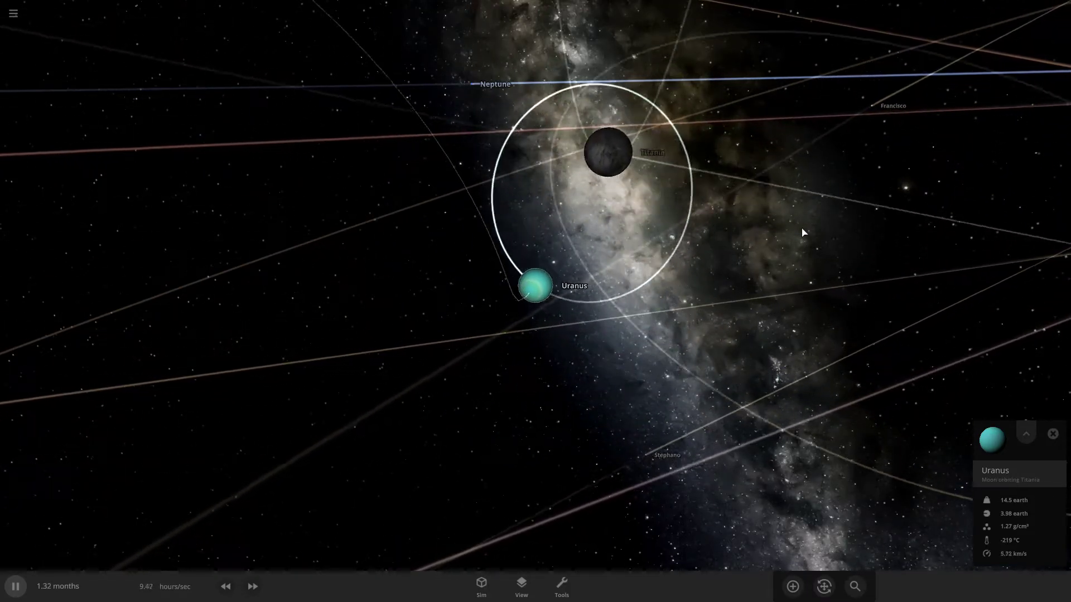
- Examine the orbit of Uranus around the 5 earth radius Titania from a wider view
drag(572, 370, 511, 437)
scroll(512, 437, down, 4)
drag(611, 430, 640, 440)
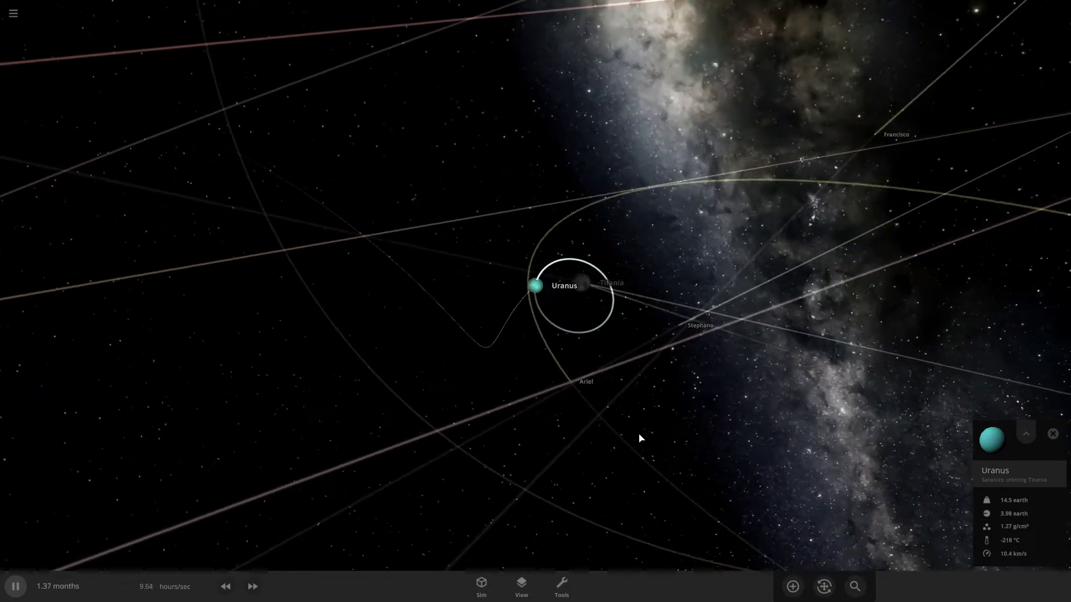
- Pause to centre the view on Titania, resume, open its full properties and compare its size with Uranus up close
click(17, 585)
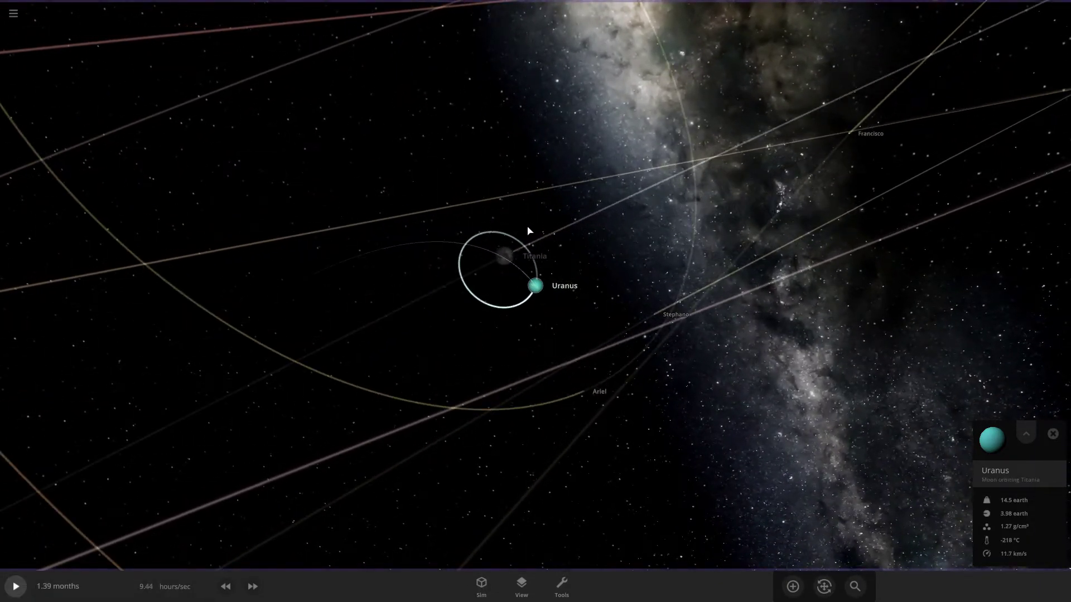
double_click(491, 272)
key(space)
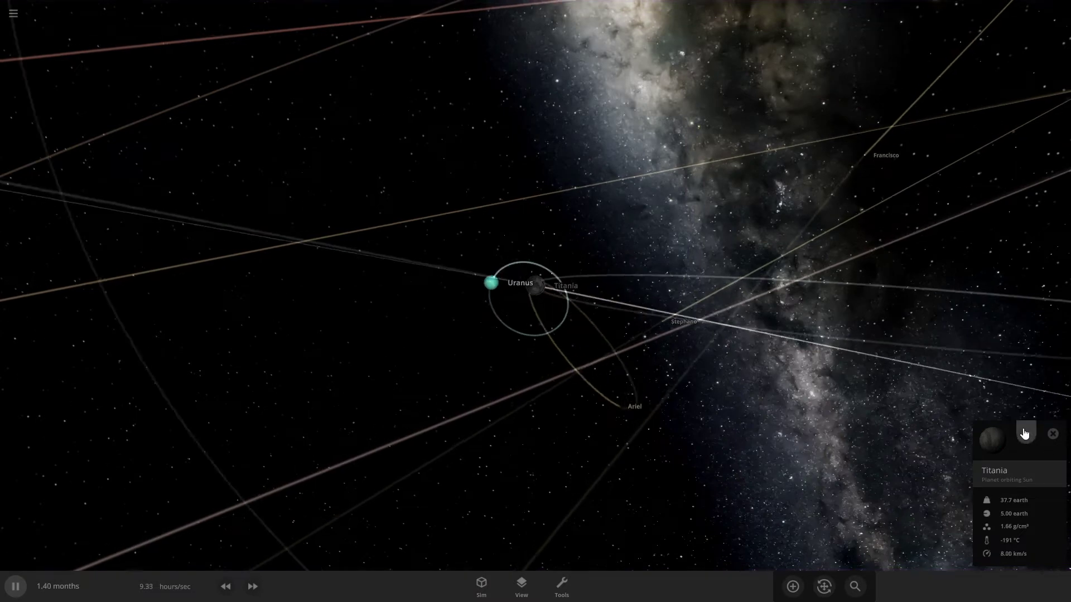
click(1026, 433)
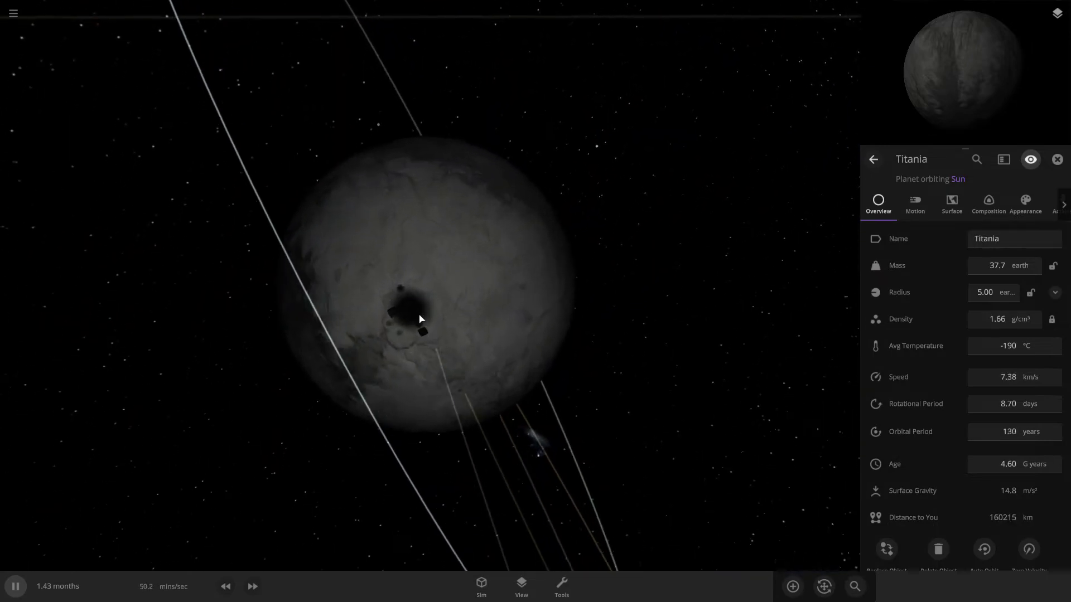
right_drag(566, 327, 444, 147)
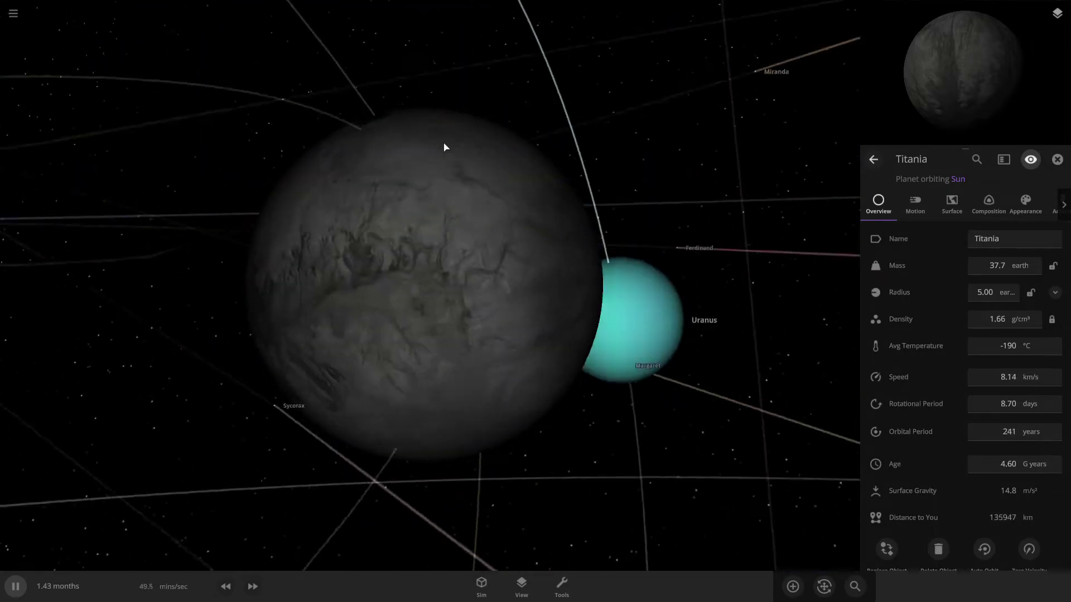
- Set Titania's radius to 6 earth
scroll(444, 147, down, 3)
drag(421, 207, 409, 533)
scroll(409, 533, down, 3)
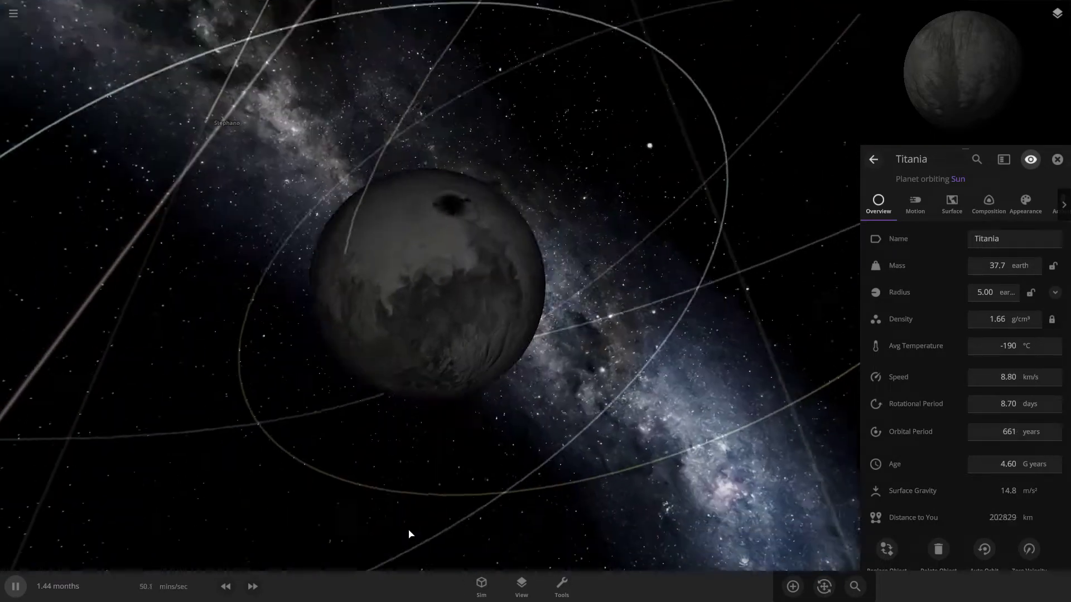
click(997, 294)
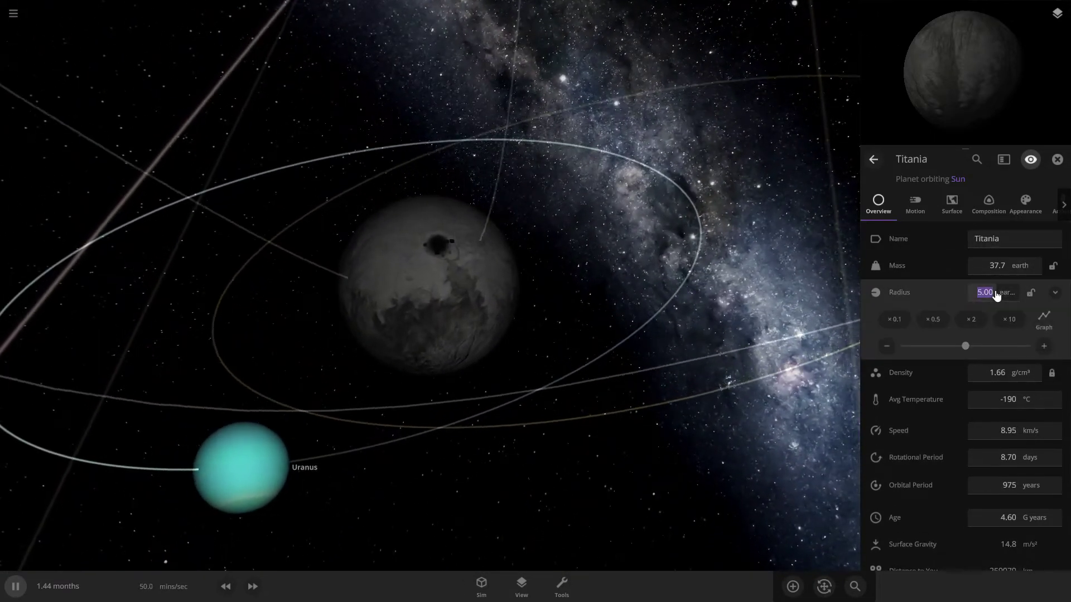
text(6)
key(Return)
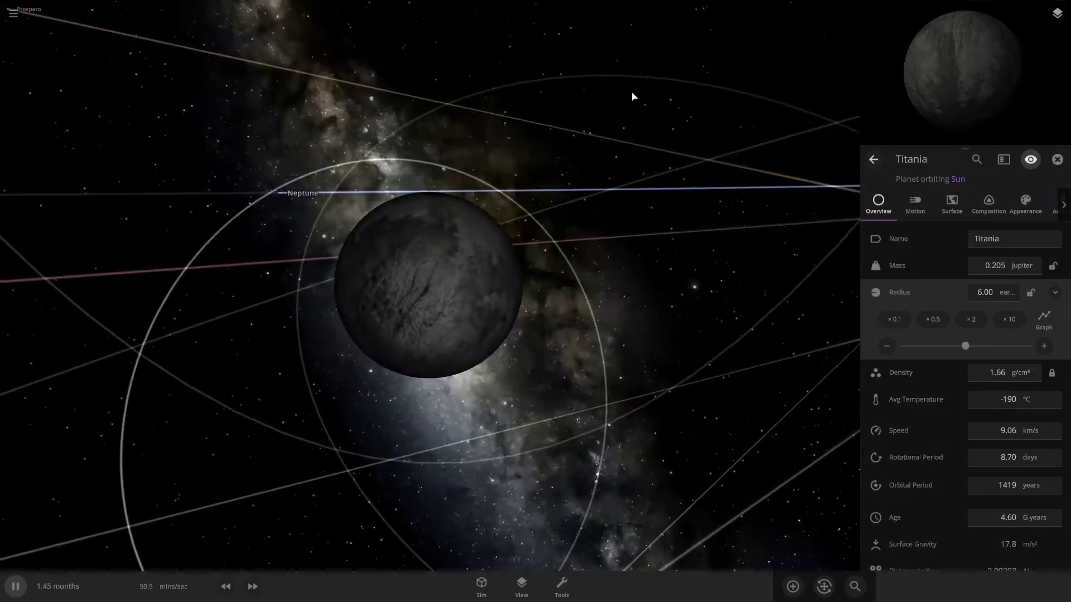
- Examine the collision between the 6 earth radius Titania and Uranus from close and wider views
scroll(635, 105, down, 3)
drag(634, 97, 637, 99)
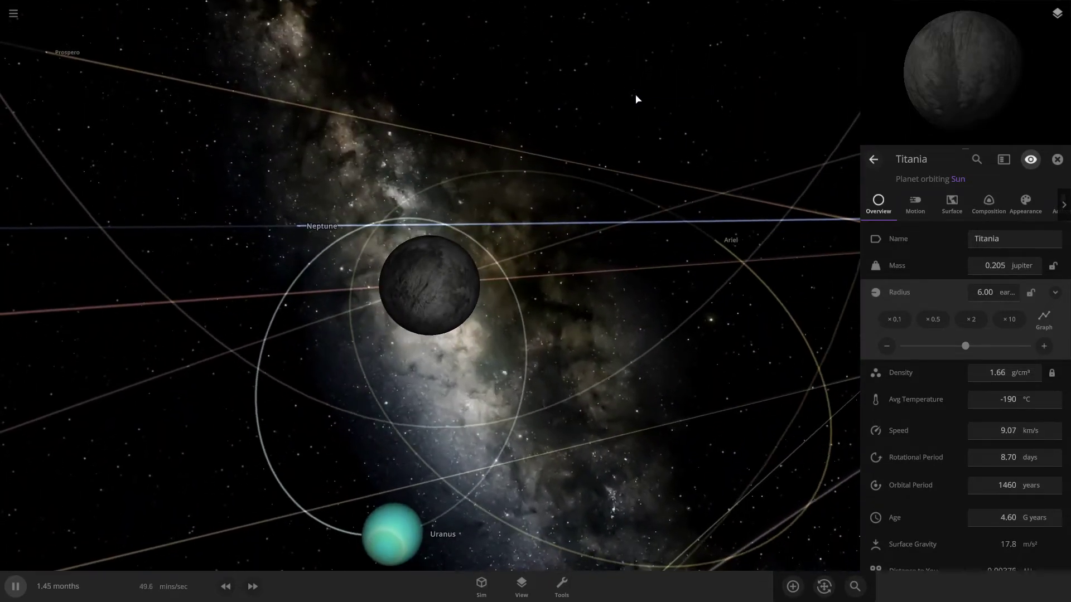
scroll(652, 134, up, 2)
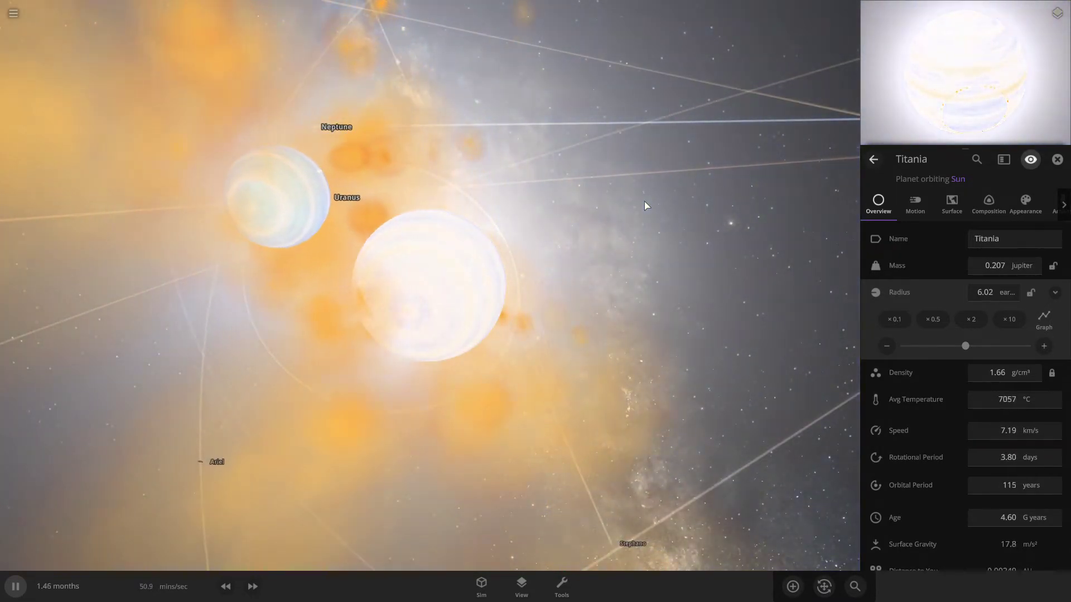
scroll(644, 206, down, 3)
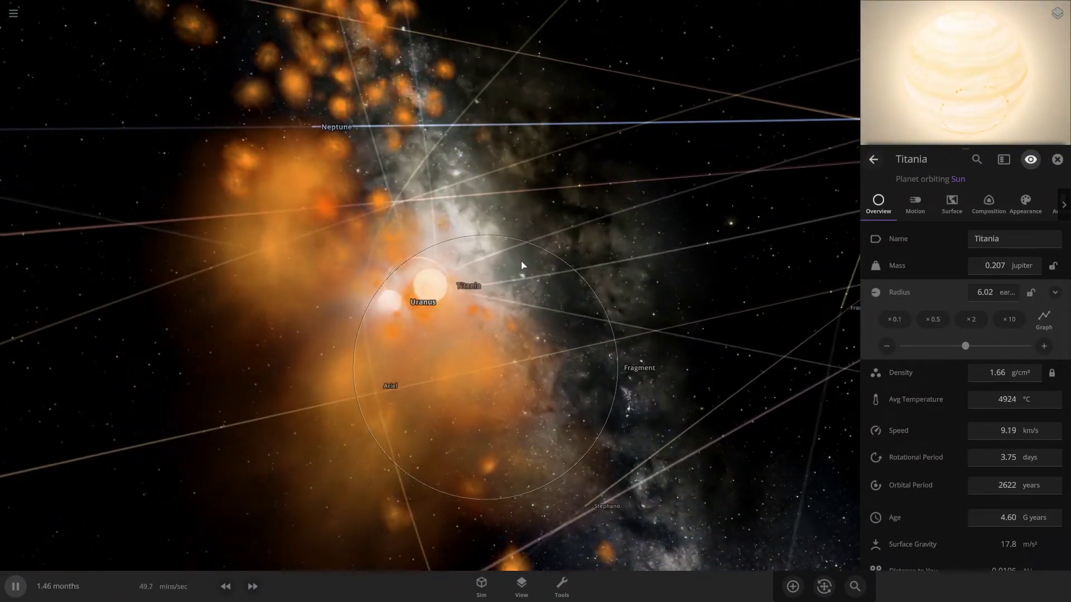
scroll(517, 278, down, 3)
drag(469, 352, 405, 359)
scroll(374, 371, up, 3)
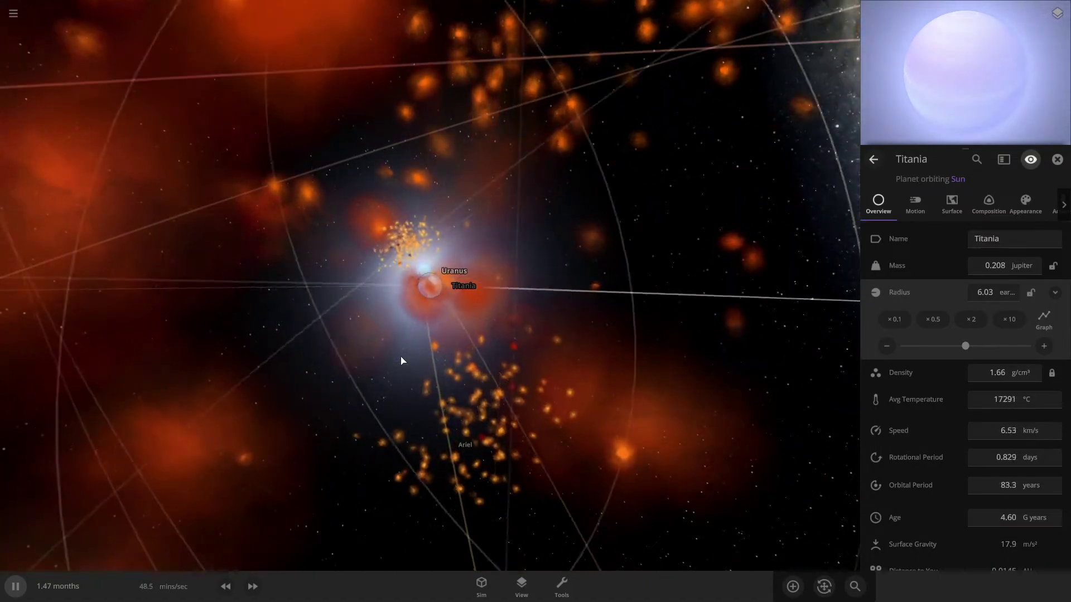
scroll(401, 356, up, 5)
drag(401, 356, 442, 345)
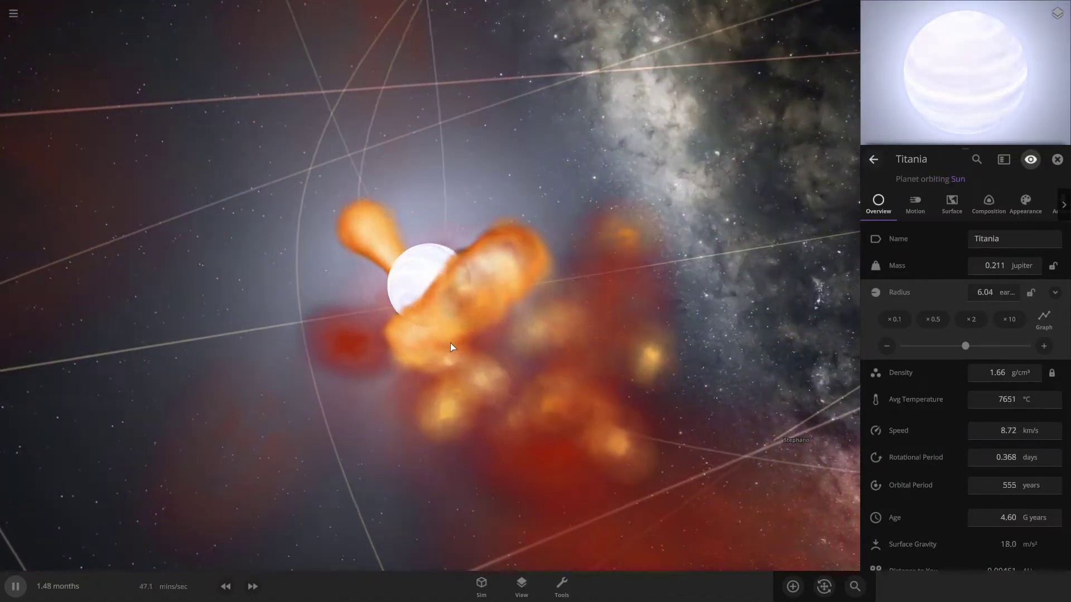
scroll(451, 368, down, 8)
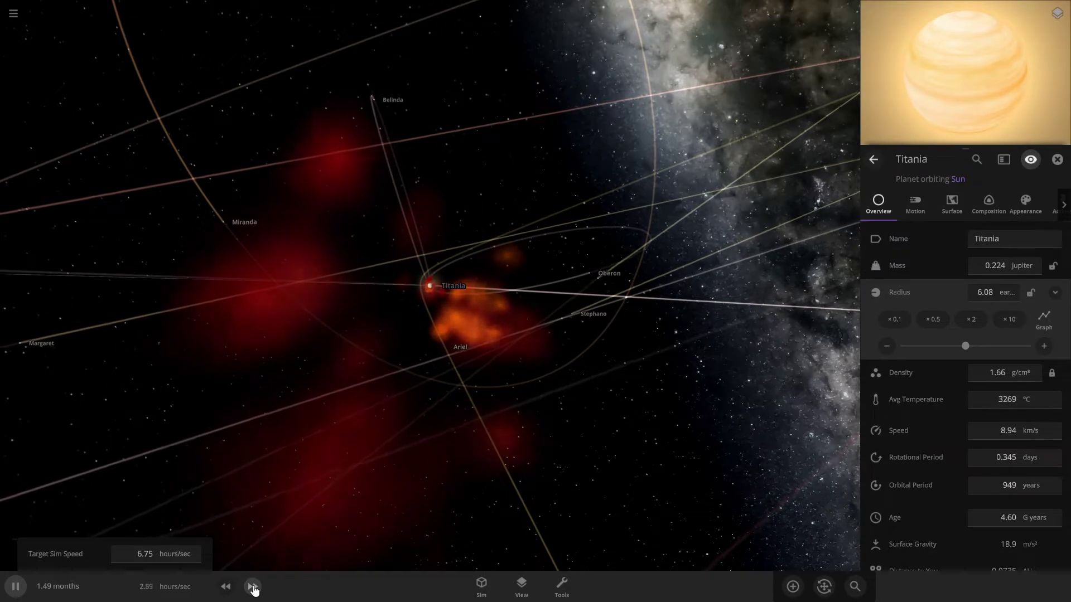
- Raise the simulation speed in stages to about 22 days/sec while watching Titania cool
click(252, 586)
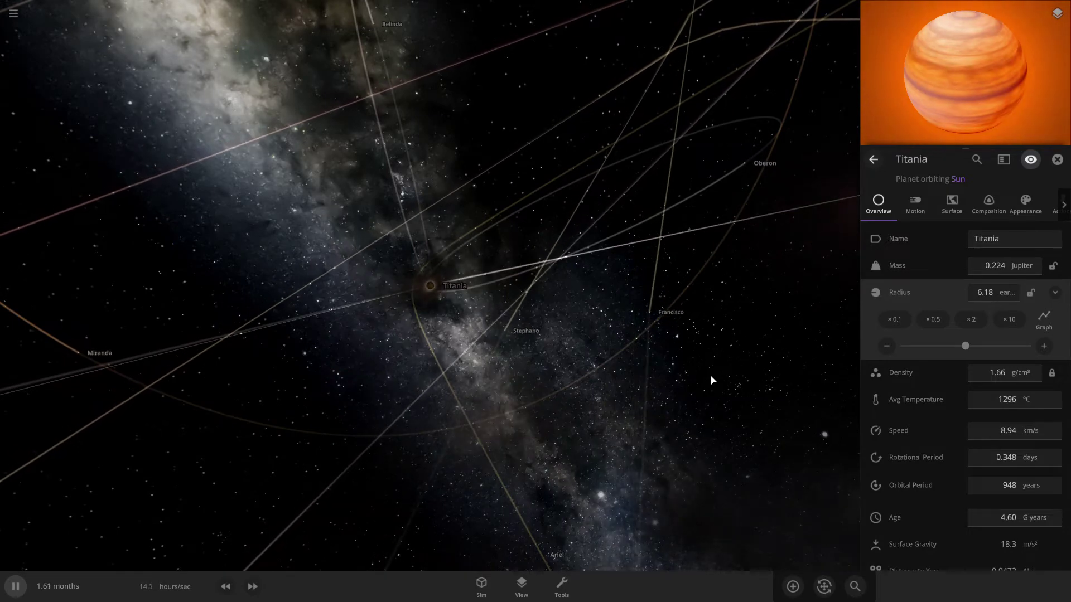
scroll(415, 343, up, 5)
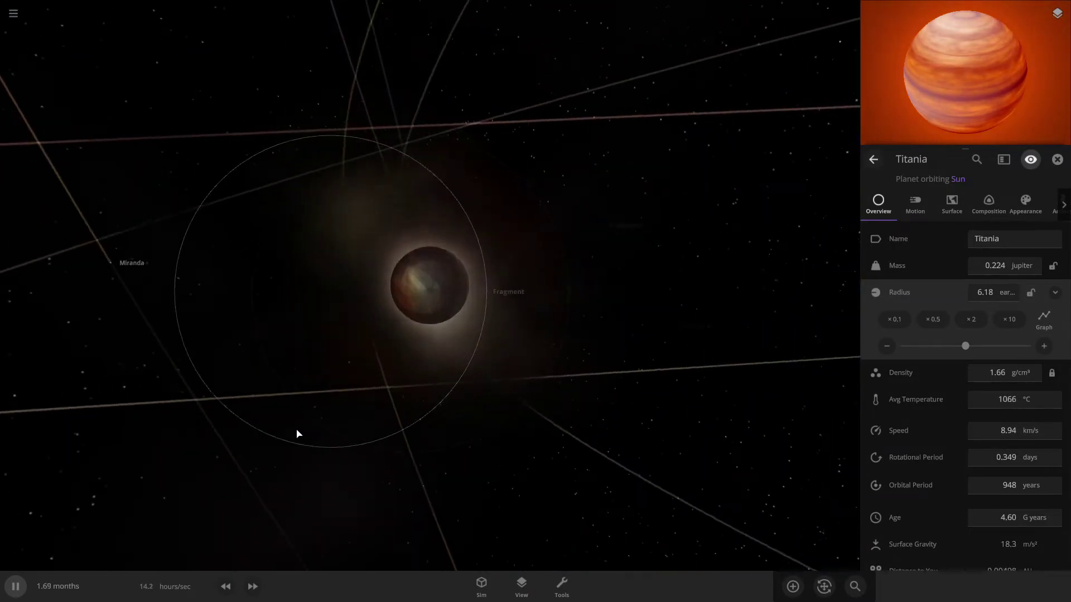
click(253, 586)
click(253, 586)
click(253, 587)
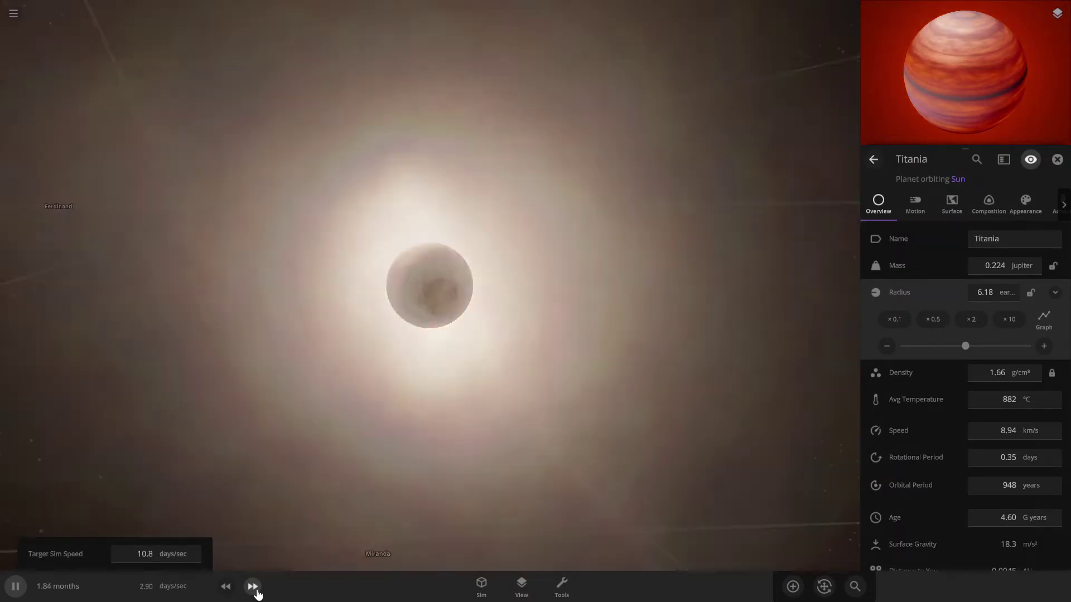
- Find the moon orbiting Titania in a wider view and select Miranda to show its properties
scroll(468, 343, down, 10)
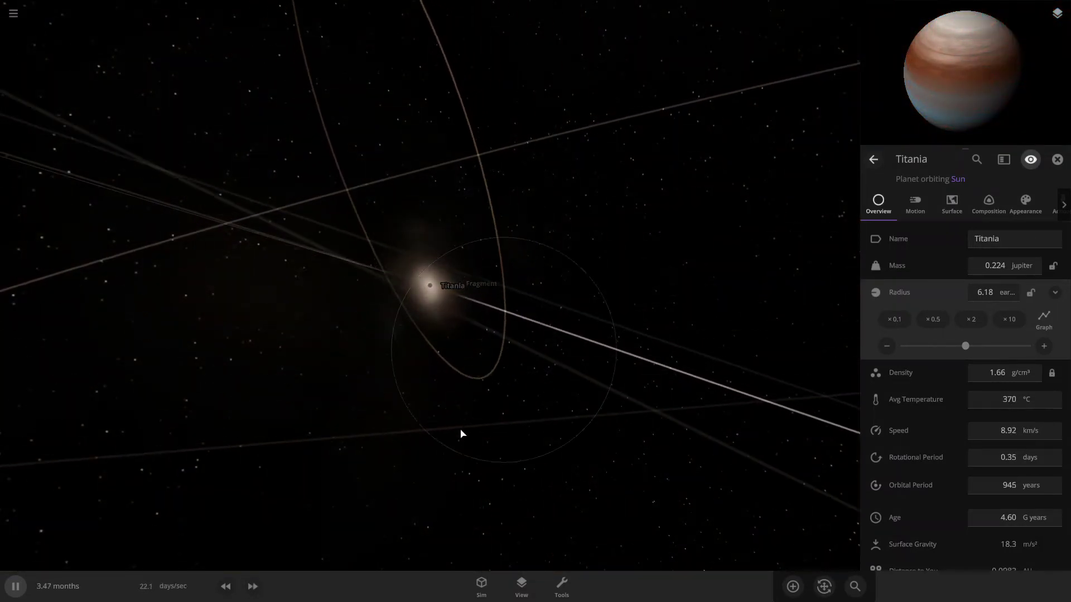
drag(461, 440, 343, 248)
drag(527, 382, 483, 151)
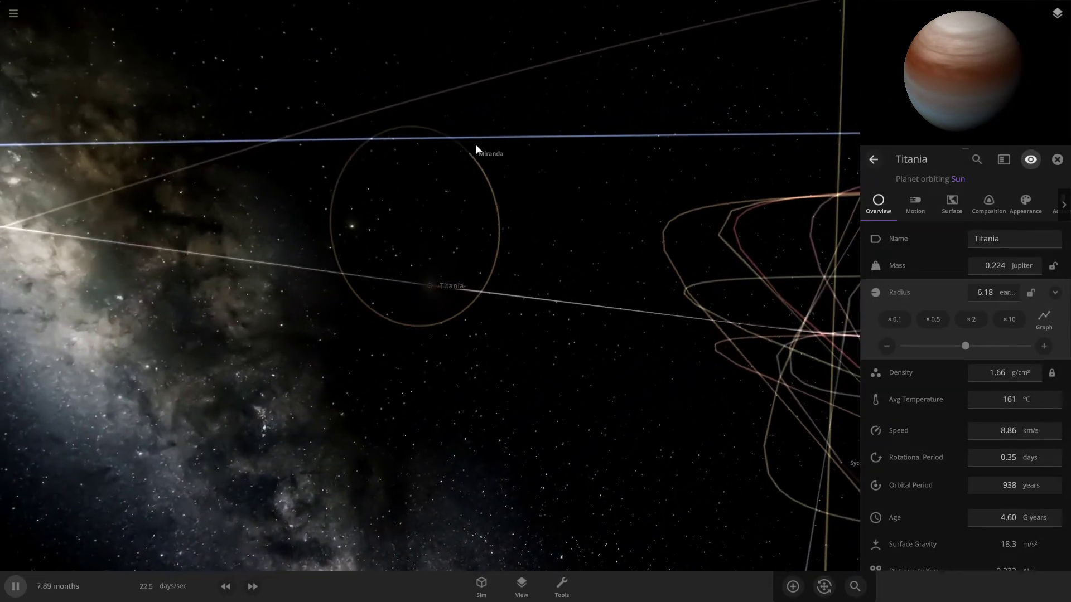
click(501, 179)
drag(749, 337, 720, 370)
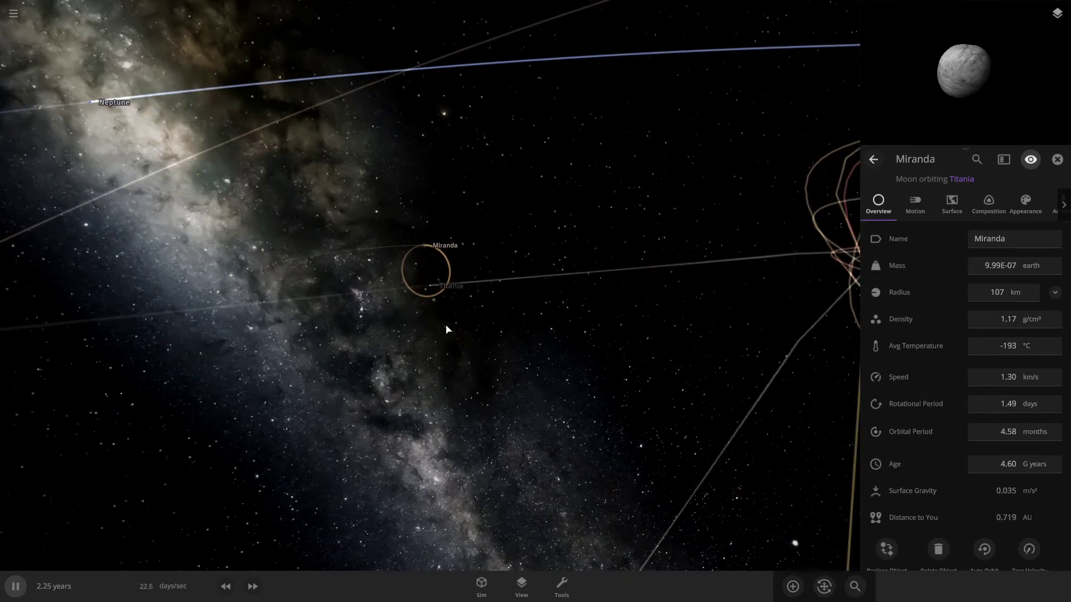
- Examine the orbits of the Uranian moons around the Sun at the scale of the whole solar system
scroll(447, 329, down, 5)
right_drag(560, 330, 440, 325)
scroll(440, 326, down, 7)
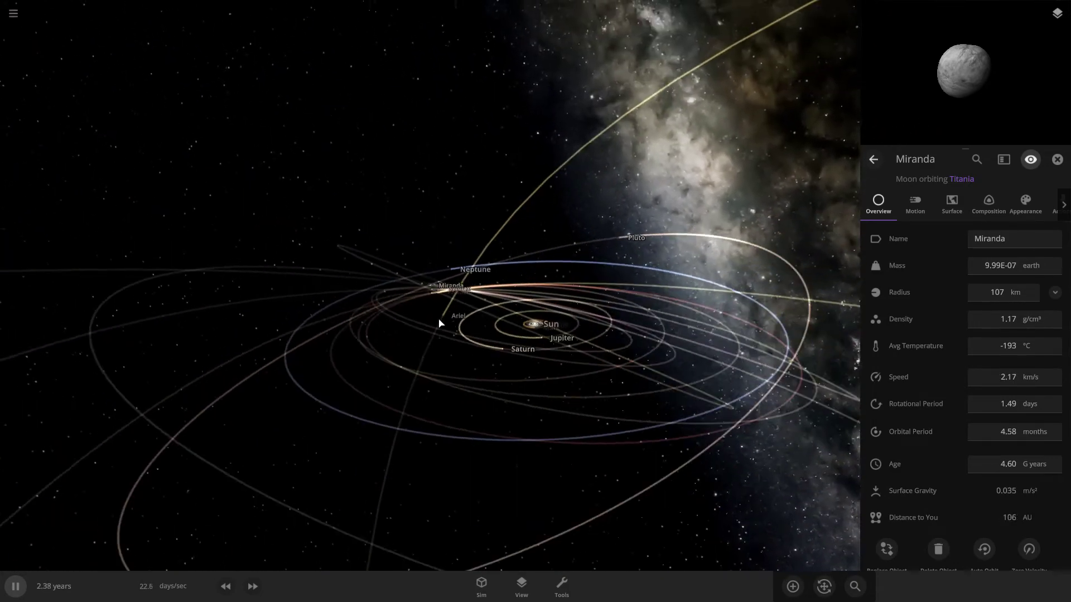
drag(440, 323, 382, 373)
- Examine Titania's banded surface up close and Miranda's orbit around it from several angles
scroll(378, 375, up, 5)
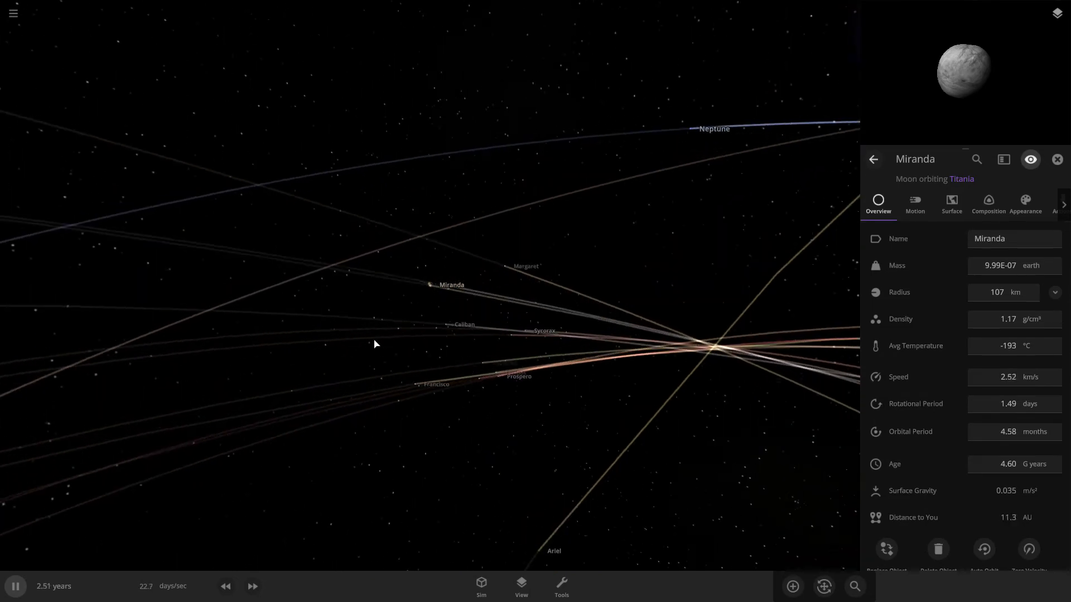
scroll(414, 342, up, 5)
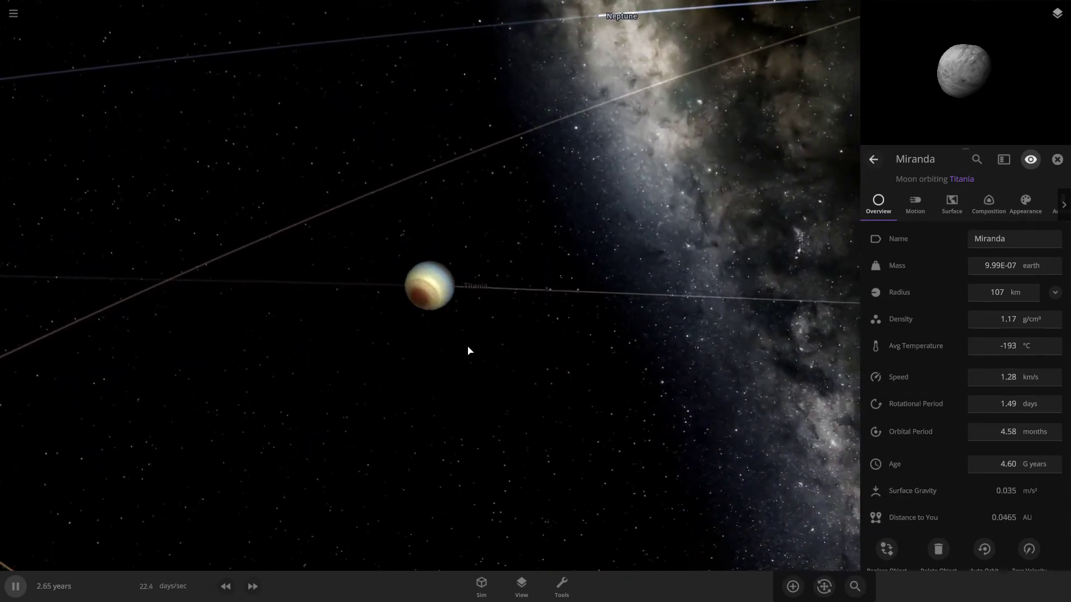
scroll(457, 348, up, 3)
right_drag(441, 344, 184, 316)
scroll(328, 308, down, 2)
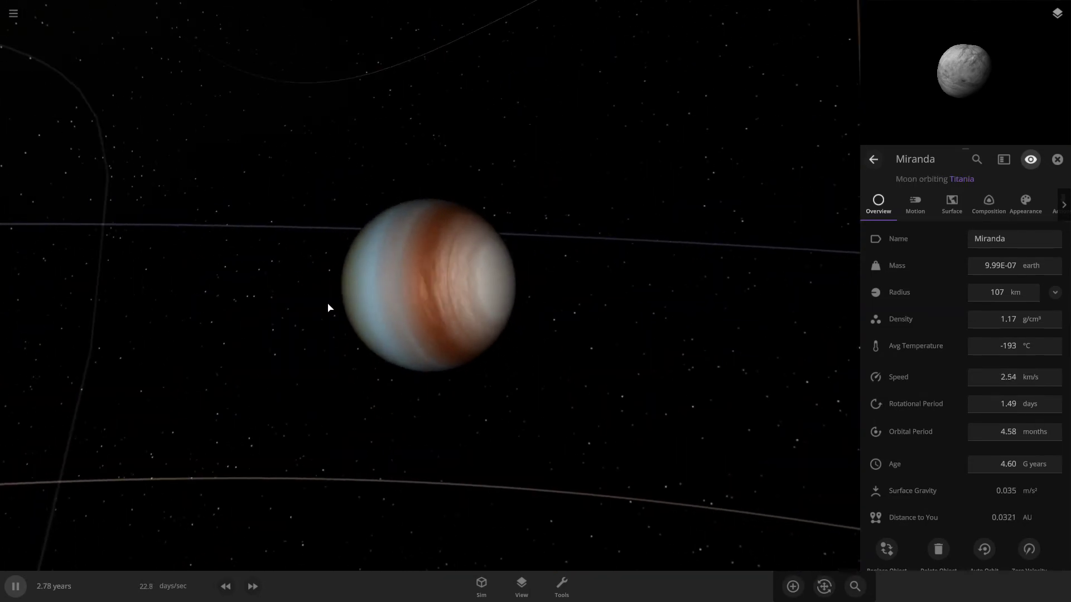
right_drag(328, 308, 372, 417)
scroll(425, 312, down, 5)
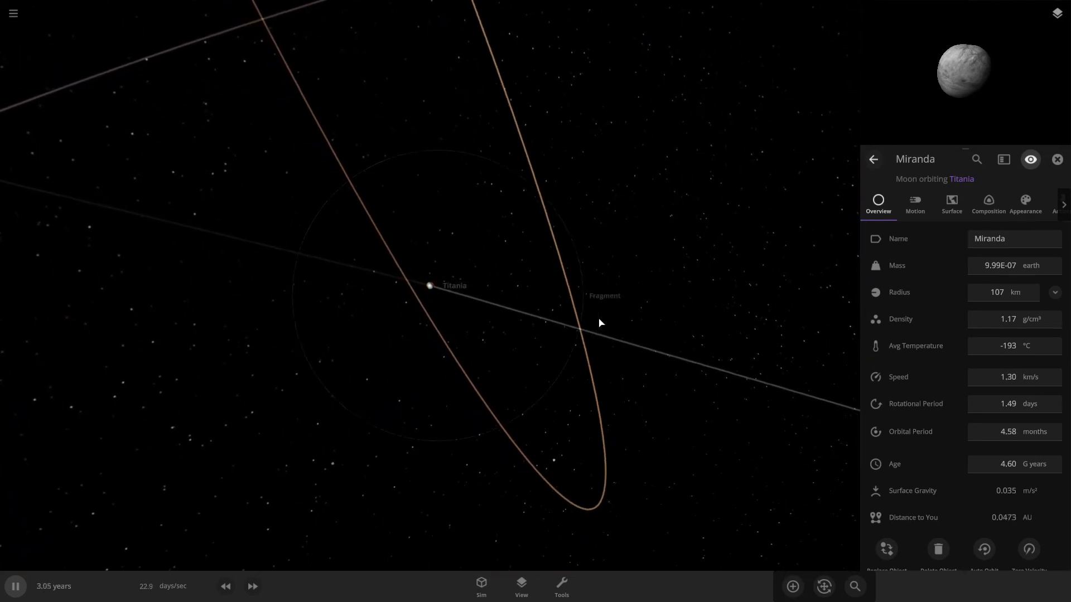
drag(600, 323, 813, 153)
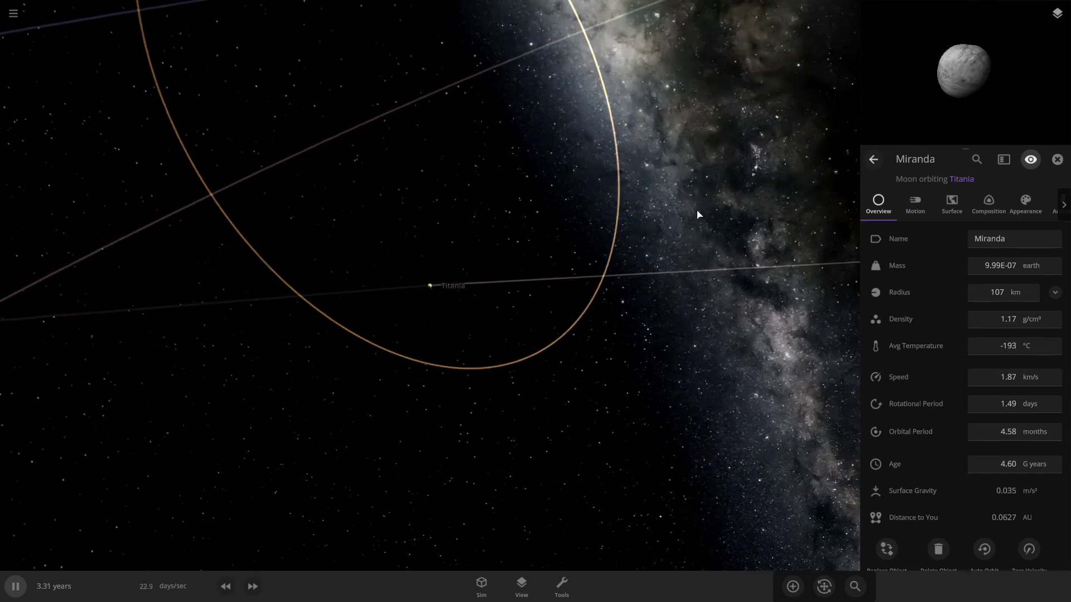
drag(697, 215, 722, 191)
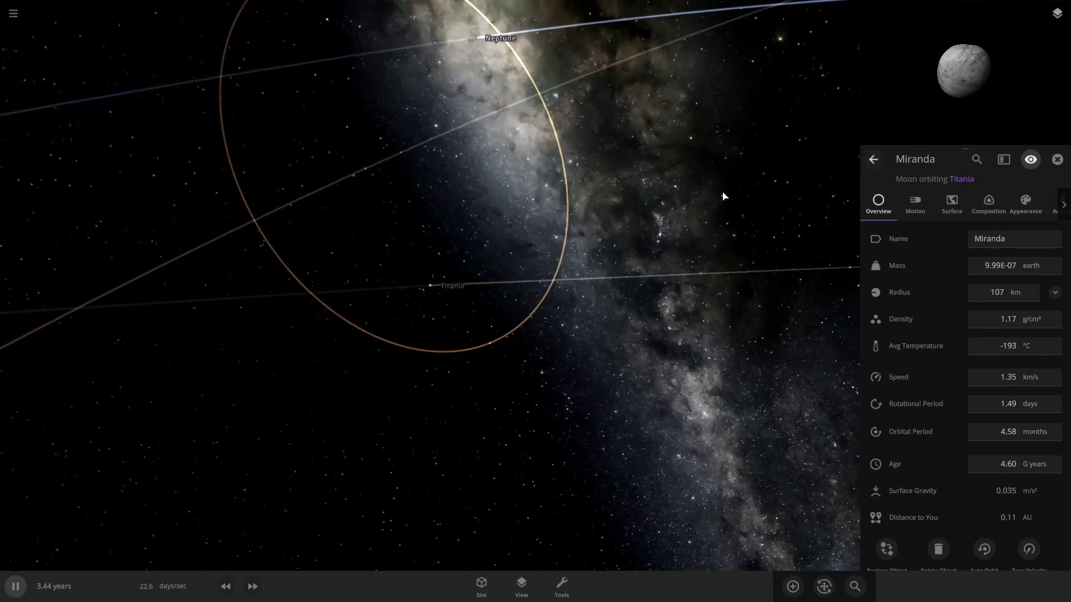